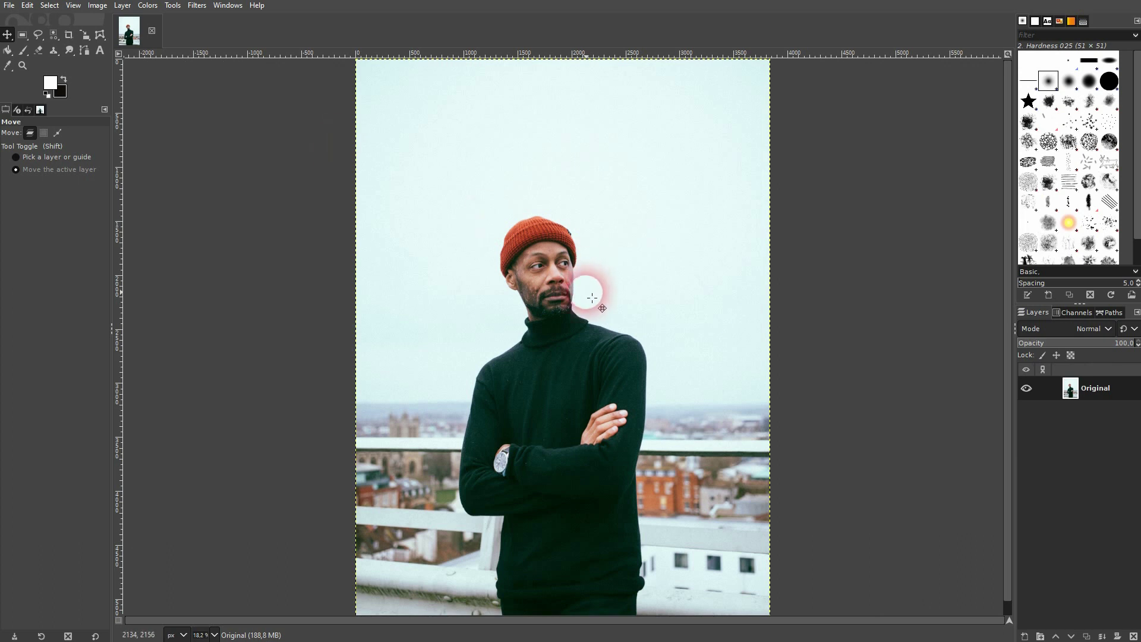
# Duplicate the photo layer, name the copy Foreground and rename the original layer Background.
pyautogui.scroll(-1, 593, 293)
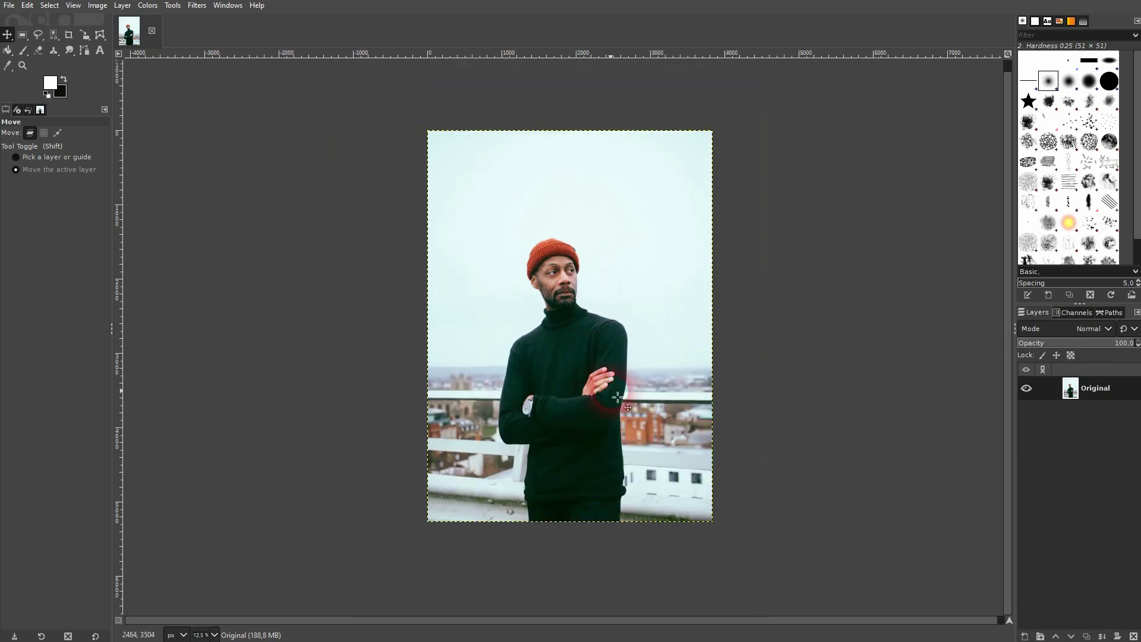
pyautogui.scroll(1, 605, 396)
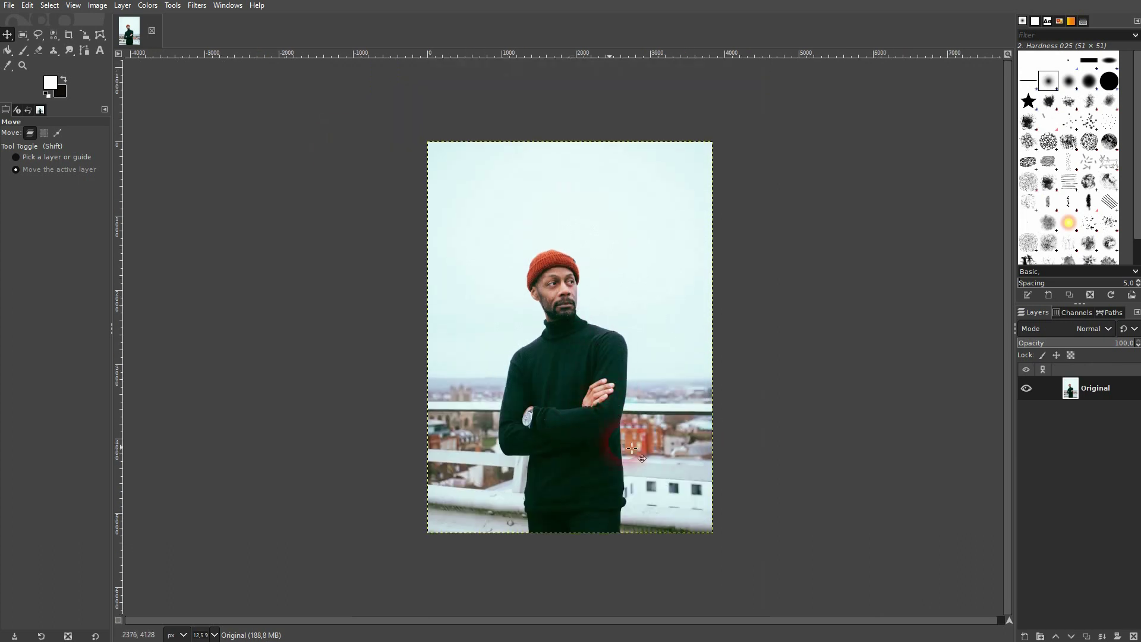
pyautogui.hscroll(1, 600, 456)
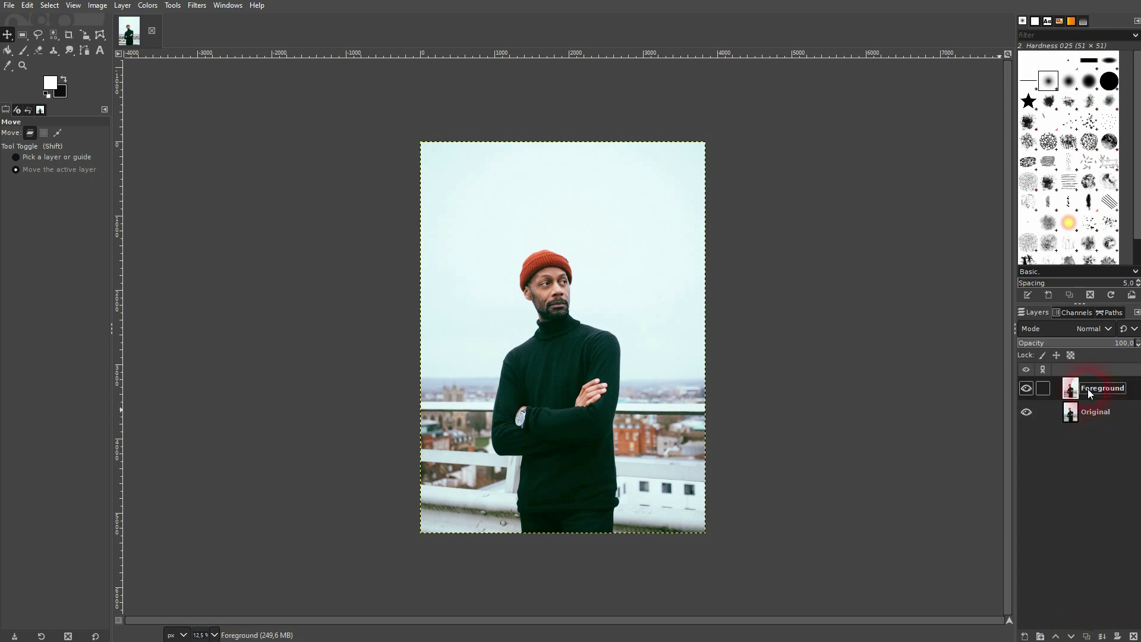
pyautogui.doubleClick(1091, 415)
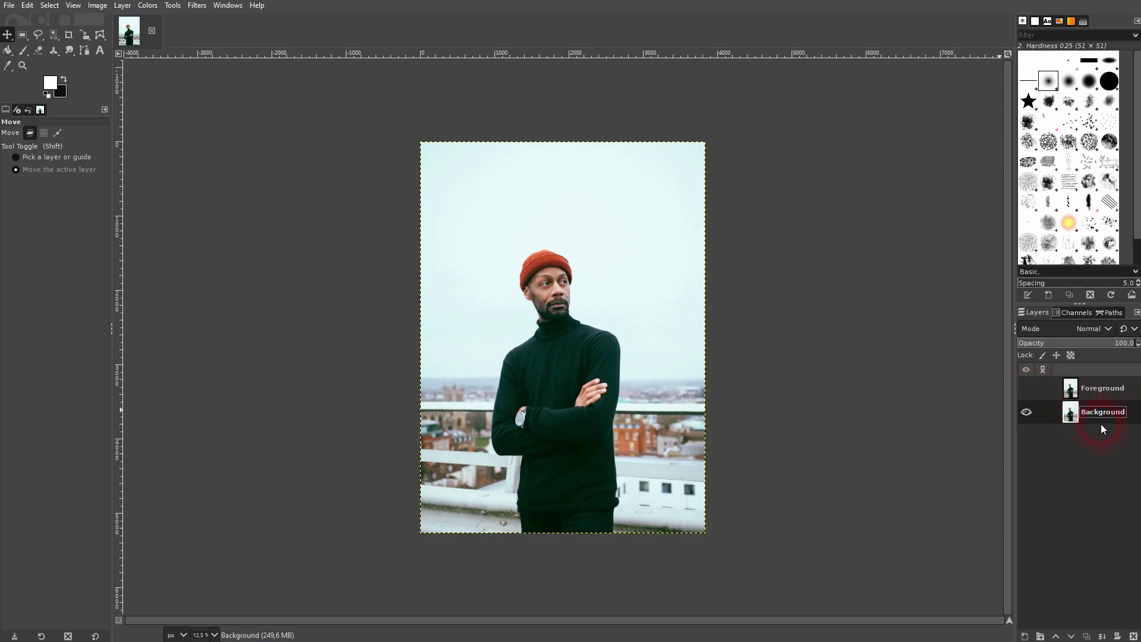
# On the Foreground layer, start a path at the left trouser edge and trace up the sweater's side to below the forearm.
pyautogui.click(1119, 394)
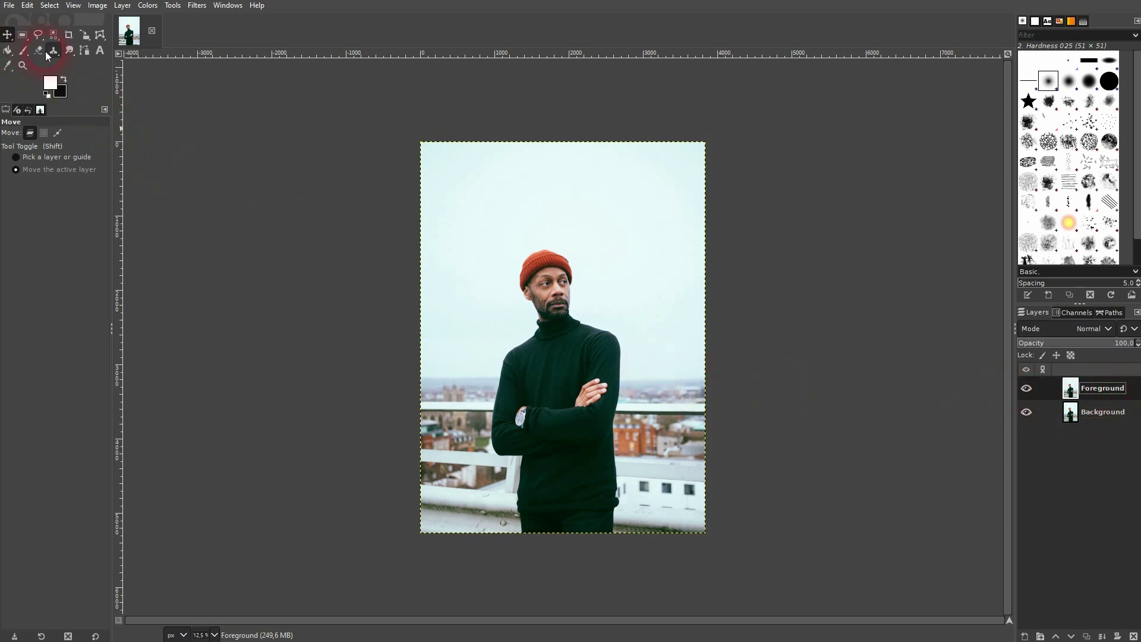
pyautogui.click(84, 52)
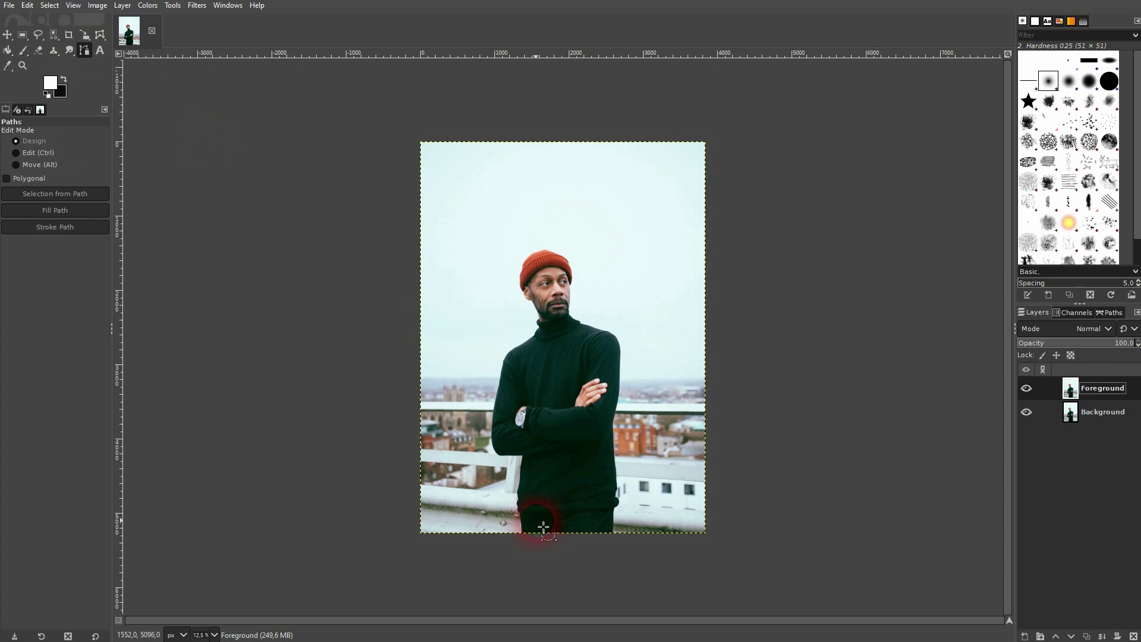
pyautogui.keyDown('ctrl'); pyautogui.scroll(2, 546, 542); pyautogui.keyUp('ctrl')
pyautogui.keyDown('ctrl'); pyautogui.scroll(3, 546, 542); pyautogui.keyUp('ctrl')
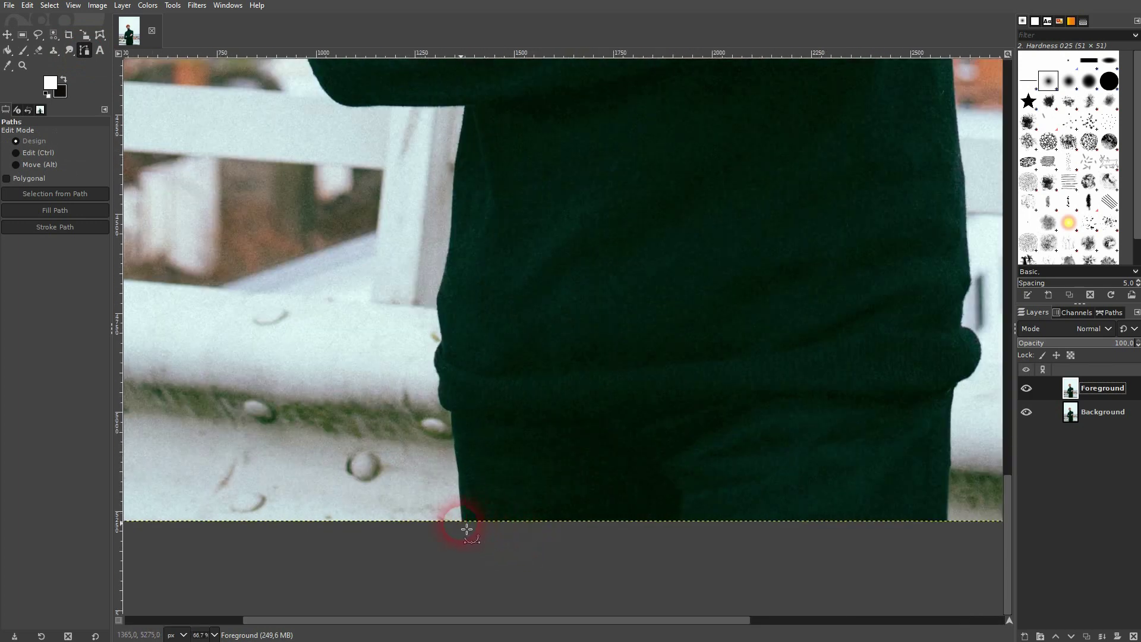
pyautogui.click(461, 522)
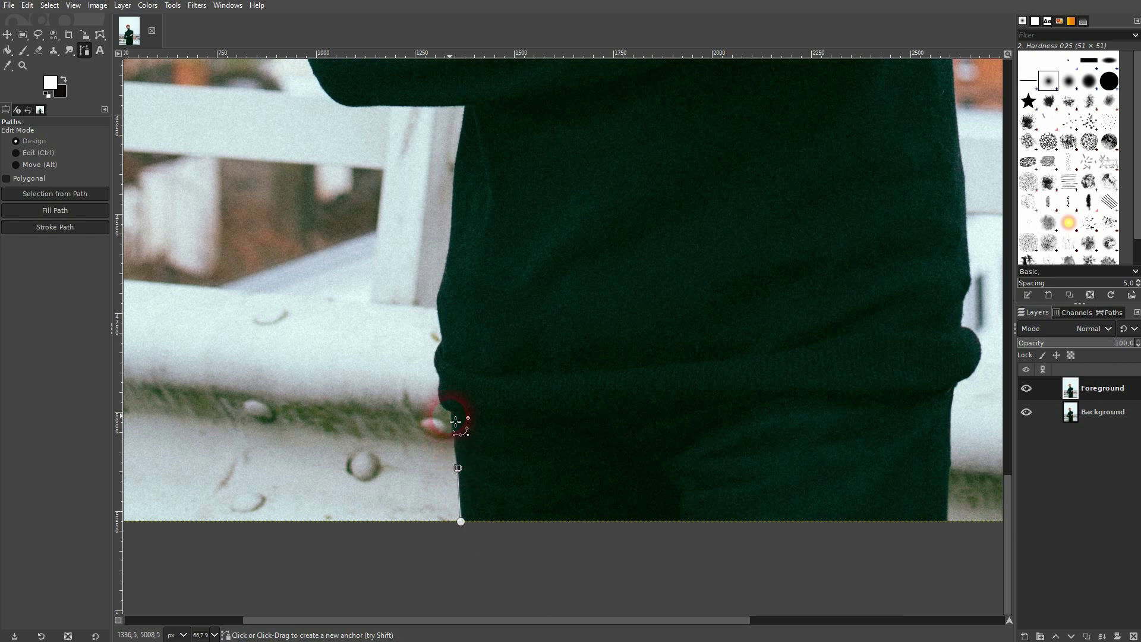
pyautogui.click(439, 400)
pyautogui.click(439, 379)
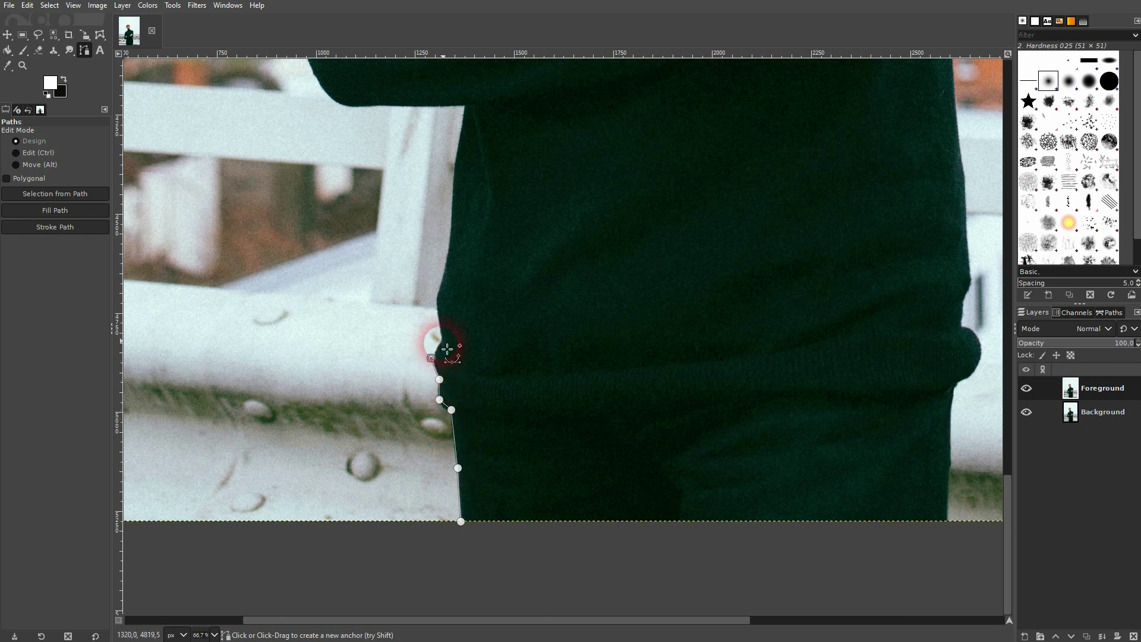
pyautogui.click(437, 302)
pyautogui.click(454, 243)
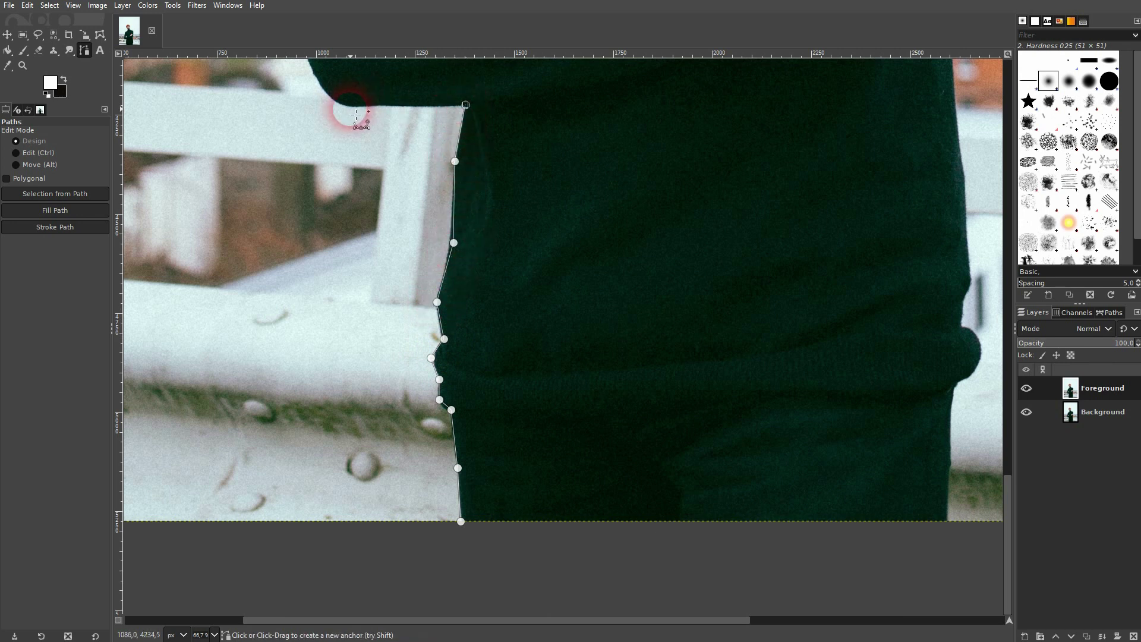
# Continue the path around the left elbow and up the outside of the sleeve onto the shoulder.
pyautogui.moveTo(376, 123); pyautogui.dragTo(625, 444)
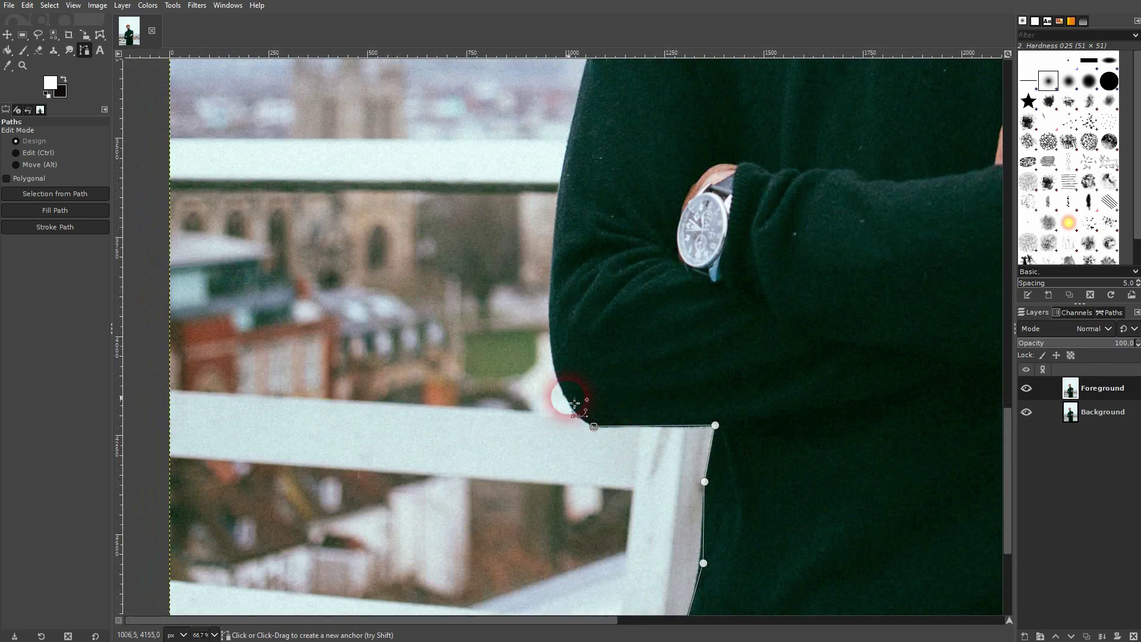
pyautogui.click(550, 287)
pyautogui.click(562, 171)
pyautogui.moveTo(581, 162); pyautogui.dragTo(513, 515)
pyautogui.click(517, 408)
pyautogui.click(535, 320)
pyautogui.click(544, 264)
pyautogui.click(569, 223)
pyautogui.click(617, 186)
# Extend the path from the left shoulder past the turtleneck collar and along the jaw to the ear.
pyautogui.moveTo(707, 132); pyautogui.dragTo(507, 406)
pyautogui.click(524, 323)
pyautogui.click(539, 309)
pyautogui.click(521, 264)
pyautogui.click(496, 216)
pyautogui.click(466, 204)
pyautogui.click(455, 173)
# Trace the path from the ear up along the left side of the red beanie.
pyautogui.scroll(2, 437, 143)
pyautogui.moveTo(437, 142); pyautogui.dragTo(456, 337)
pyautogui.click(456, 338)
pyautogui.click(454, 250)
pyautogui.click(452, 201)
pyautogui.click(480, 137)
# Carry the path over the crown of the red beanie to its right side.
pyautogui.moveTo(501, 100); pyautogui.dragTo(363, 476)
pyautogui.click(348, 464)
pyautogui.click(384, 390)
pyautogui.click(473, 312)
pyautogui.click(614, 270)
pyautogui.click(693, 292)
pyautogui.click(780, 324)
pyautogui.click(868, 371)
pyautogui.click(902, 412)
pyautogui.click(897, 429)
# Trace the path down the beanie's right edge and along the side of the face.
pyautogui.moveTo(897, 429); pyautogui.dragTo(409, 287)
pyautogui.click(441, 349)
pyautogui.click(457, 474)
pyautogui.click(428, 559)
pyautogui.moveTo(429, 560); pyautogui.dragTo(428, 314)
pyautogui.click(427, 409)
pyautogui.click(425, 508)
pyautogui.click(410, 590)
# Continue the path around the bearded chin and collar and out along the right shoulder slope.
pyautogui.moveTo(443, 538); pyautogui.dragTo(442, 293)
pyautogui.click(410, 351)
pyautogui.click(406, 388)
pyautogui.click(431, 422)
pyautogui.click(477, 462)
pyautogui.click(542, 490)
pyautogui.click(539, 511)
pyautogui.click(641, 533)
pyautogui.click(771, 581)
# Trace the path around the right shoulder and down the upper arm.
pyautogui.moveTo(771, 581); pyautogui.dragTo(276, 321)
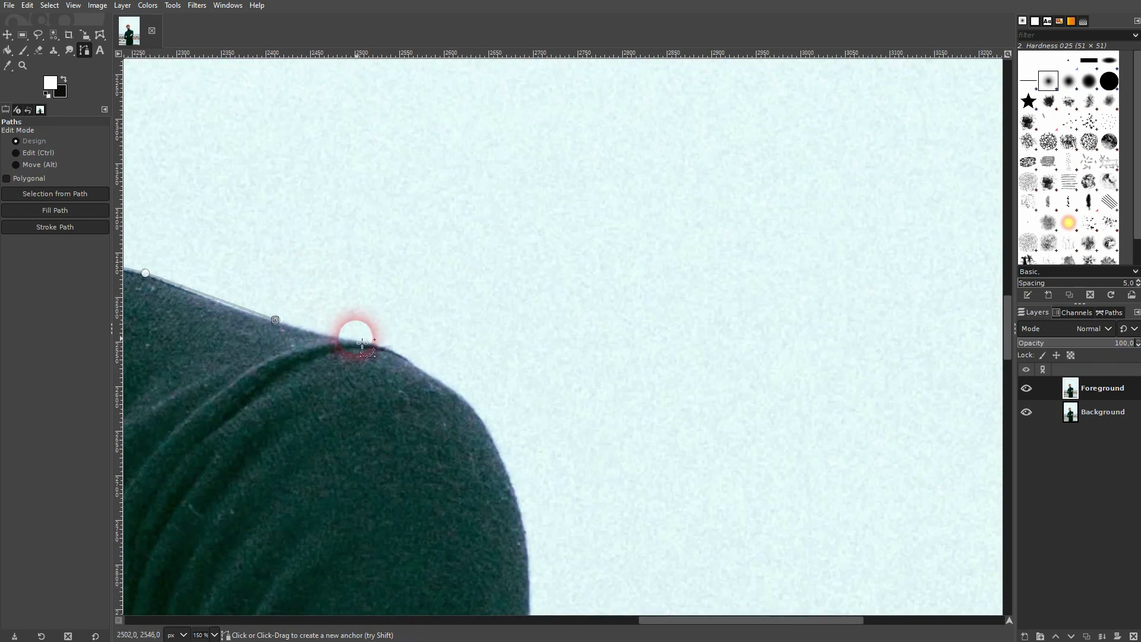
pyautogui.click(365, 340)
pyautogui.click(424, 370)
pyautogui.click(486, 422)
pyautogui.click(523, 516)
pyautogui.moveTo(525, 516); pyautogui.dragTo(439, 201)
pyautogui.click(446, 326)
pyautogui.click(441, 460)
# Continue the path down the outside of the right sleeve, past the elbow, to the sweater's side.
pyautogui.moveTo(490, 461); pyautogui.dragTo(496, 251)
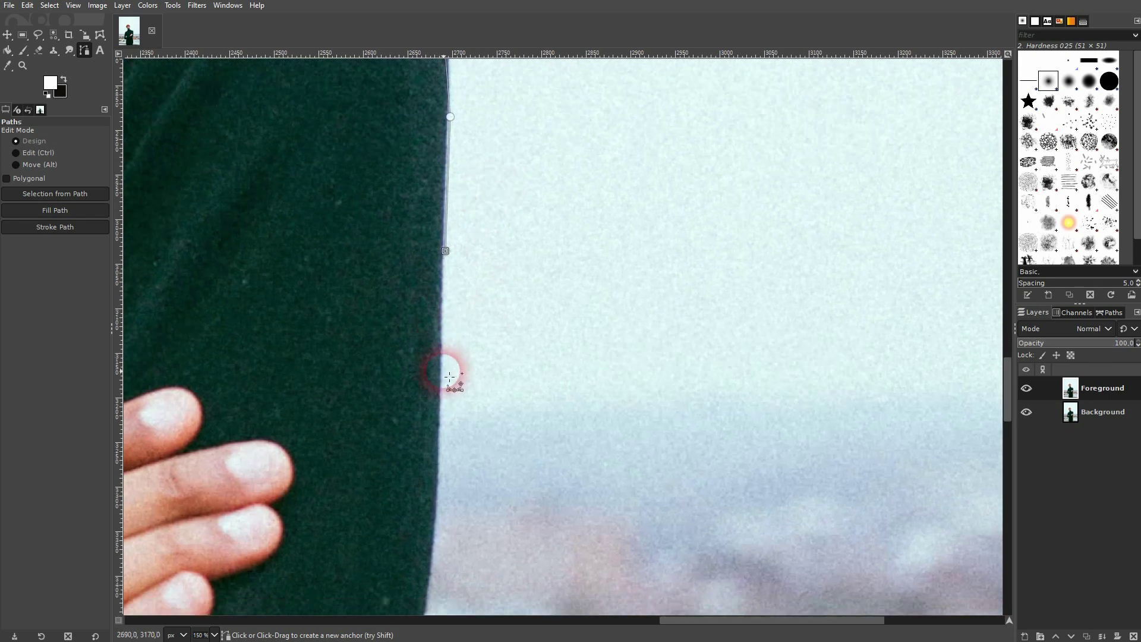
pyautogui.click(443, 370)
pyautogui.click(439, 516)
pyautogui.moveTo(495, 526); pyautogui.dragTo(589, 272)
pyautogui.click(512, 400)
pyautogui.click(482, 545)
pyautogui.moveTo(520, 558); pyautogui.dragTo(629, 235)
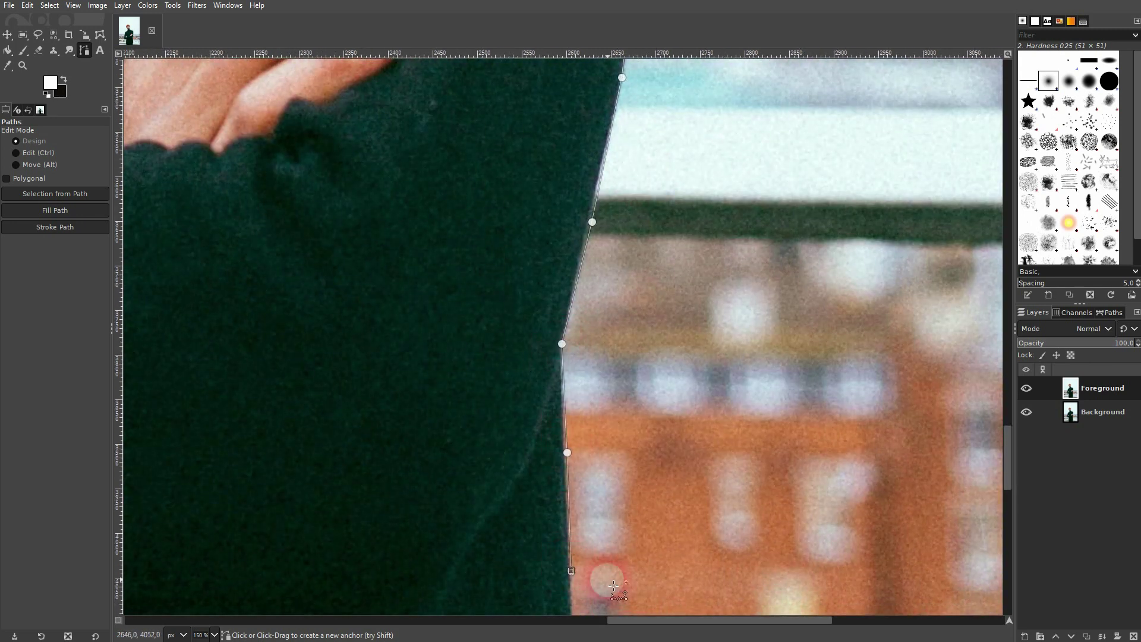
pyautogui.click(566, 453)
pyautogui.click(569, 572)
# Trace the path down the right side of the sweater and around the folds near its hem.
pyautogui.moveTo(615, 496); pyautogui.dragTo(620, 120)
pyautogui.click(589, 382)
pyautogui.click(606, 514)
pyautogui.moveTo(626, 591); pyautogui.dragTo(627, 285)
pyautogui.click(616, 350)
pyautogui.click(622, 445)
pyautogui.click(604, 497)
pyautogui.click(624, 556)
# Trace the right hem and trouser edge to the image's bottom border, then close the path just below the canvas.
pyautogui.moveTo(683, 574); pyautogui.dragTo(550, 293)
pyautogui.click(485, 388)
pyautogui.click(456, 403)
pyautogui.click(447, 439)
pyautogui.click(443, 554)
pyautogui.moveTo(499, 545); pyautogui.dragTo(625, 219)
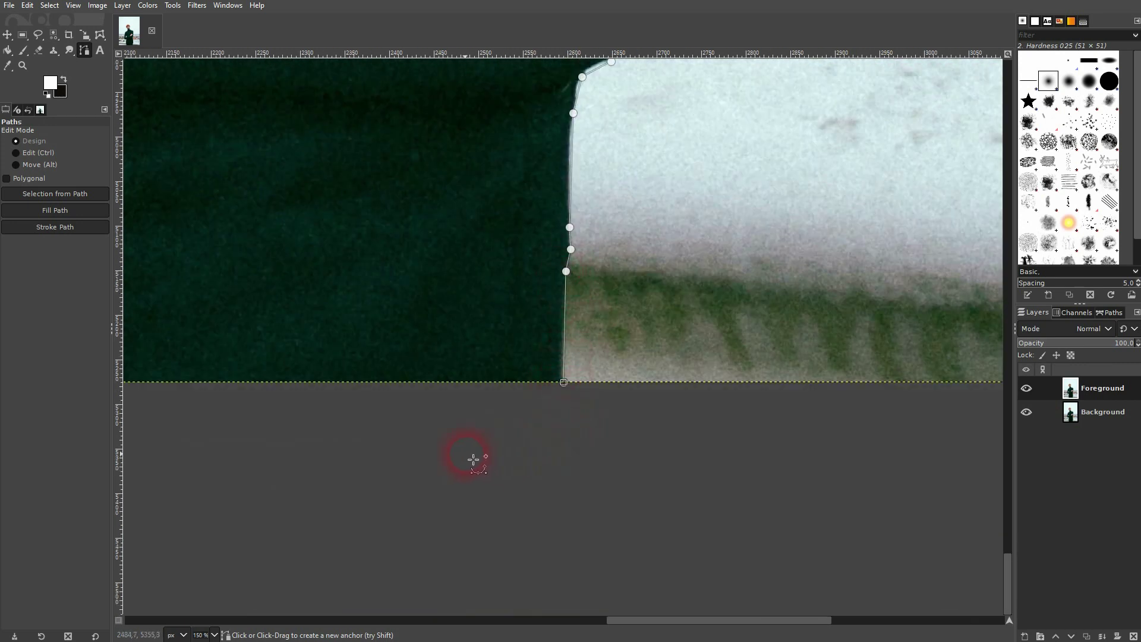
pyautogui.scroll(-2, 372, 428)
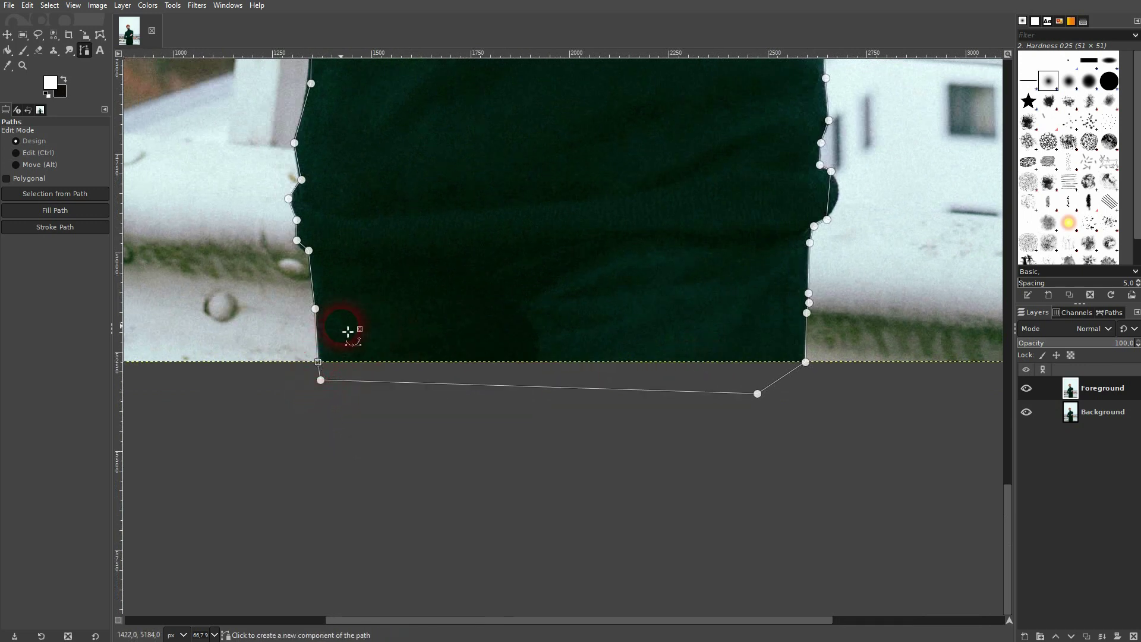
# Adjust the anchors and bend the path segments to follow the sweater hem's bulges on the left side.
pyautogui.scroll(4, 344, 326)
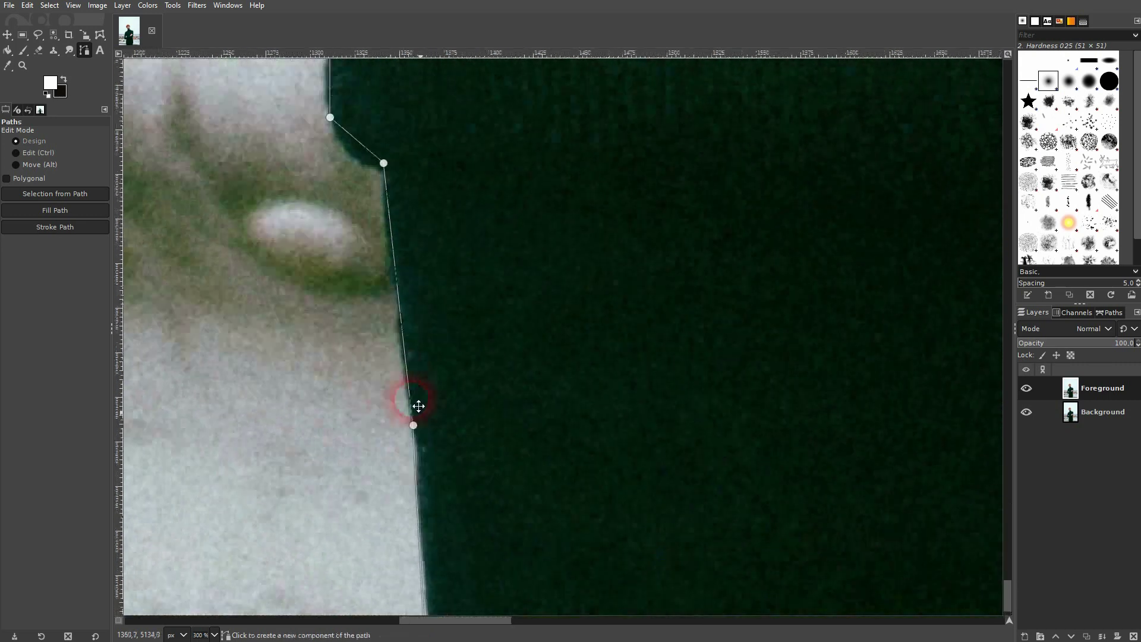
pyautogui.moveTo(418, 406); pyautogui.dragTo(440, 458)
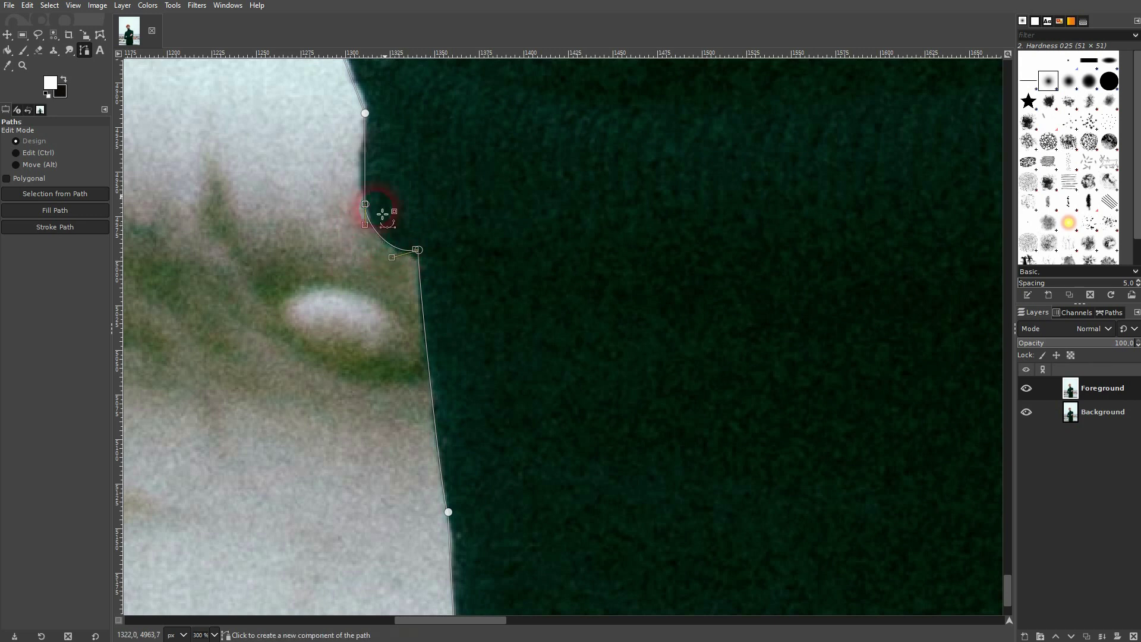
pyautogui.moveTo(413, 157); pyautogui.dragTo(521, 400)
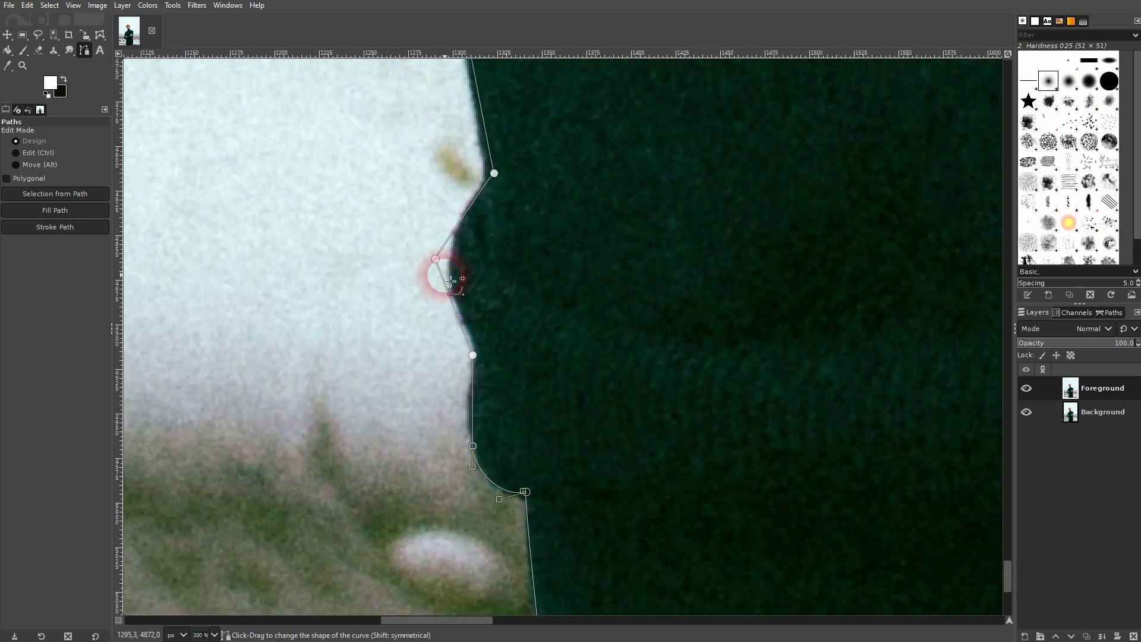
pyautogui.moveTo(437, 260); pyautogui.dragTo(445, 264)
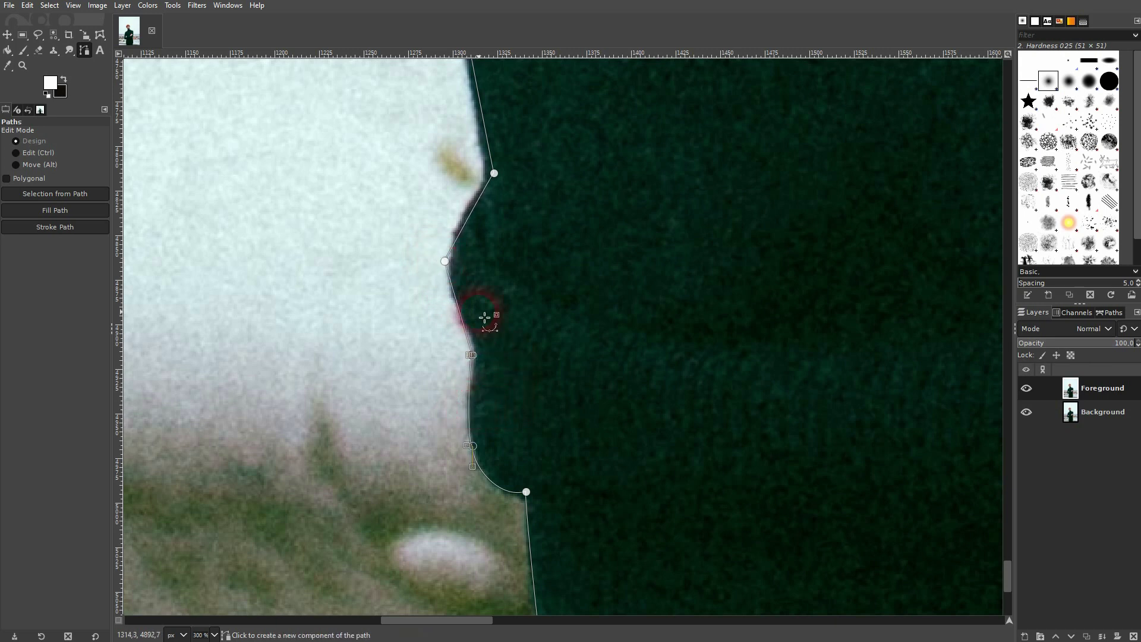
pyautogui.moveTo(473, 211); pyautogui.dragTo(474, 216)
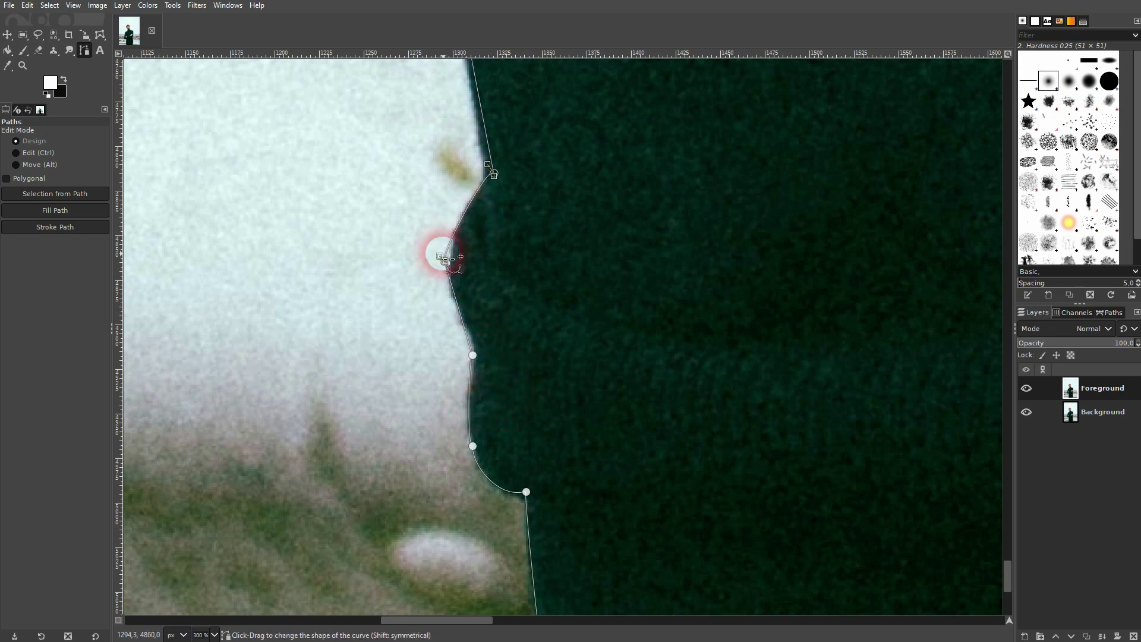
pyautogui.moveTo(445, 259); pyautogui.dragTo(455, 241)
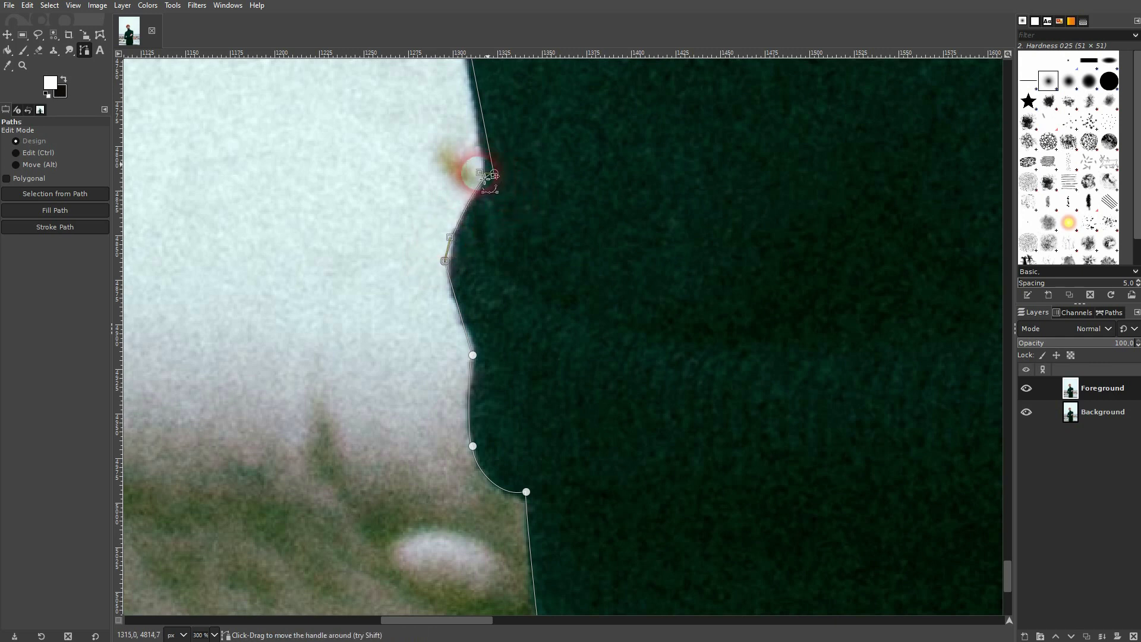
pyautogui.moveTo(478, 174); pyautogui.dragTo(474, 182)
# Move the path anchor above the left hem so the line follows the edge of the sweater's waist.
pyautogui.moveTo(525, 150); pyautogui.dragTo(590, 467)
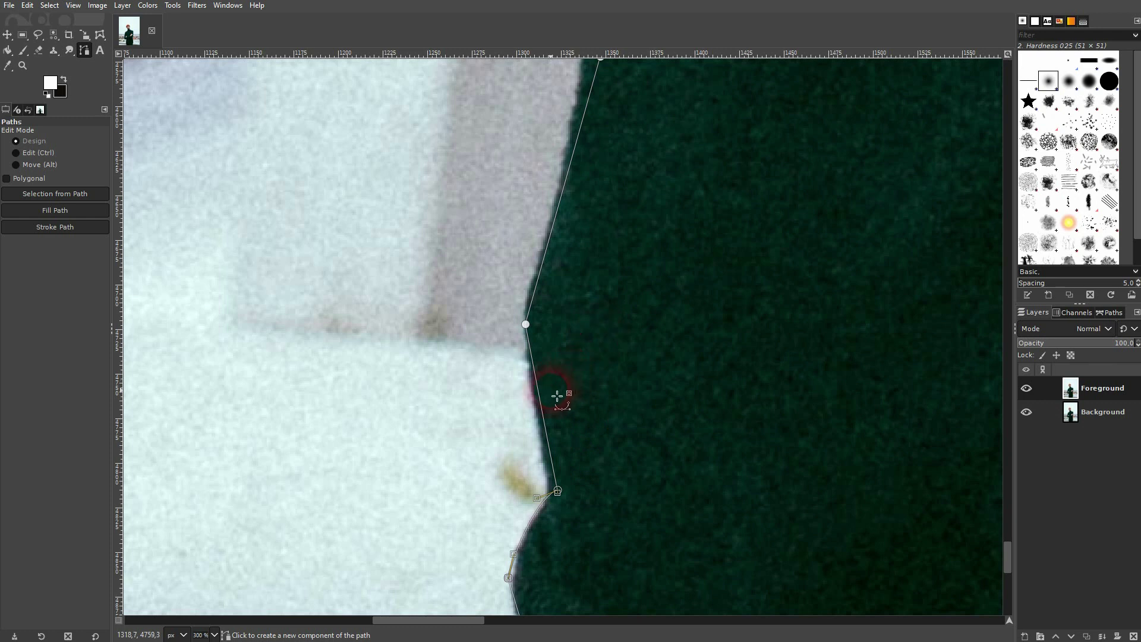
pyautogui.scroll(5, 556, 396)
pyautogui.hscroll(1, 556, 396)
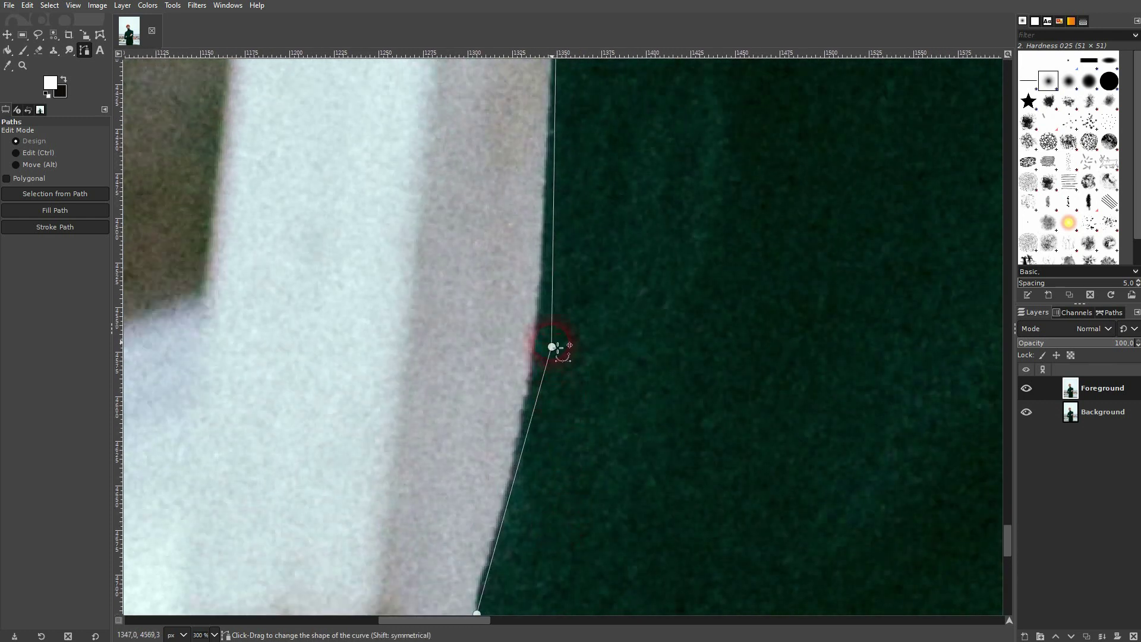
pyautogui.moveTo(558, 351); pyautogui.dragTo(543, 344)
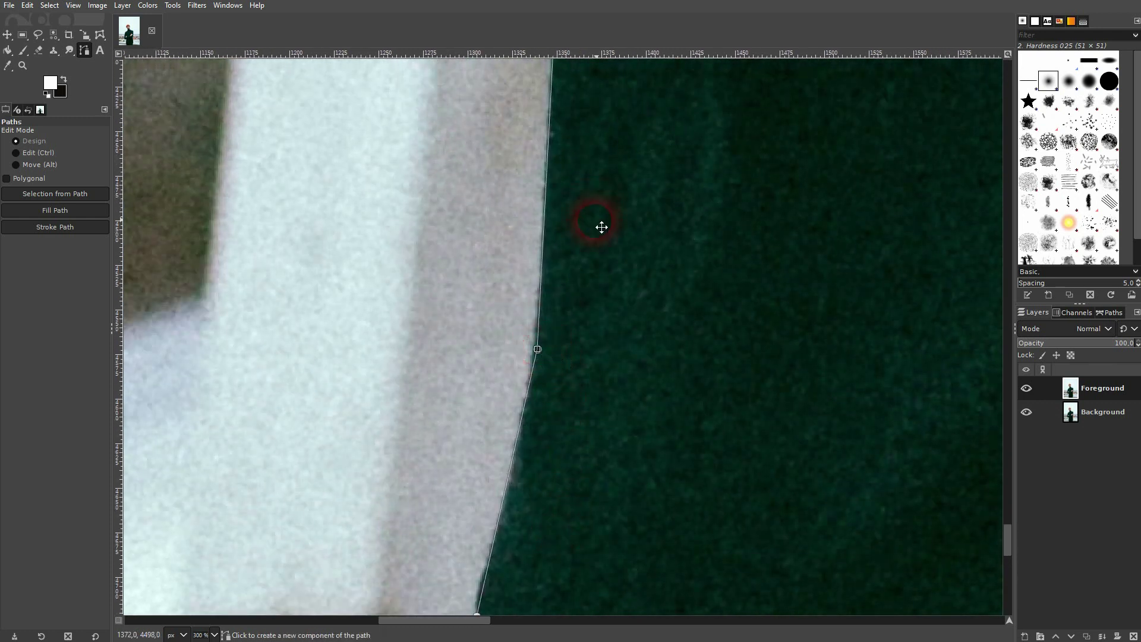
# Bend the path segment beneath the left forearm to match the sleeve's lower edge.
pyautogui.scroll(5, 599, 224)
pyautogui.hscroll(1, 598, 224)
pyautogui.scroll(5, 552, 313)
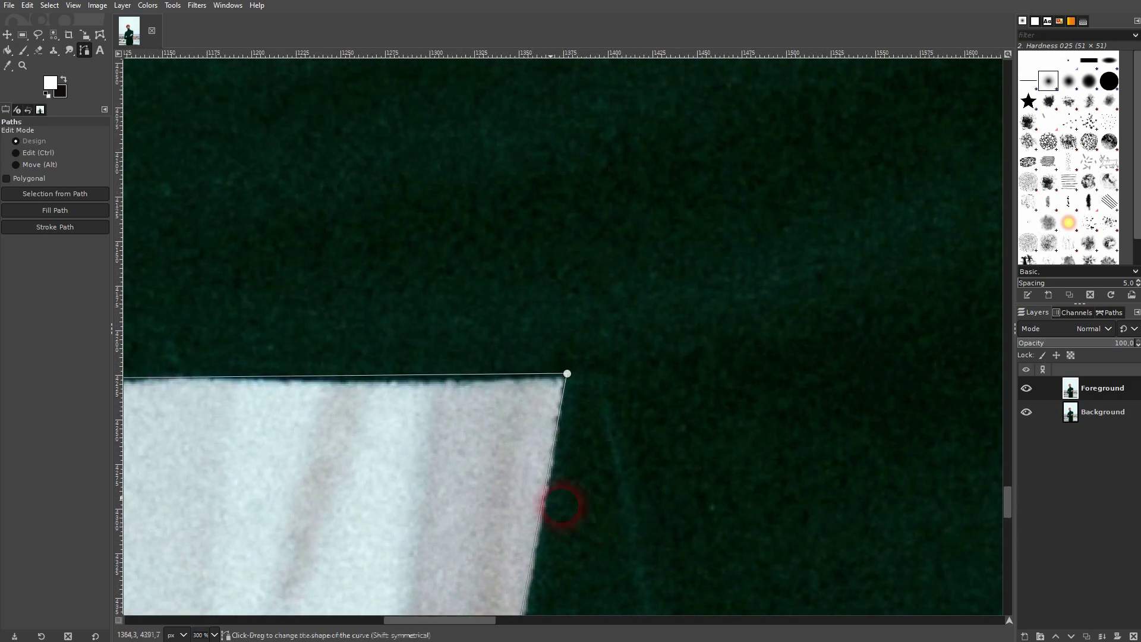
pyautogui.hscroll(-3, 585, 361)
pyautogui.hscroll(-2, 585, 361)
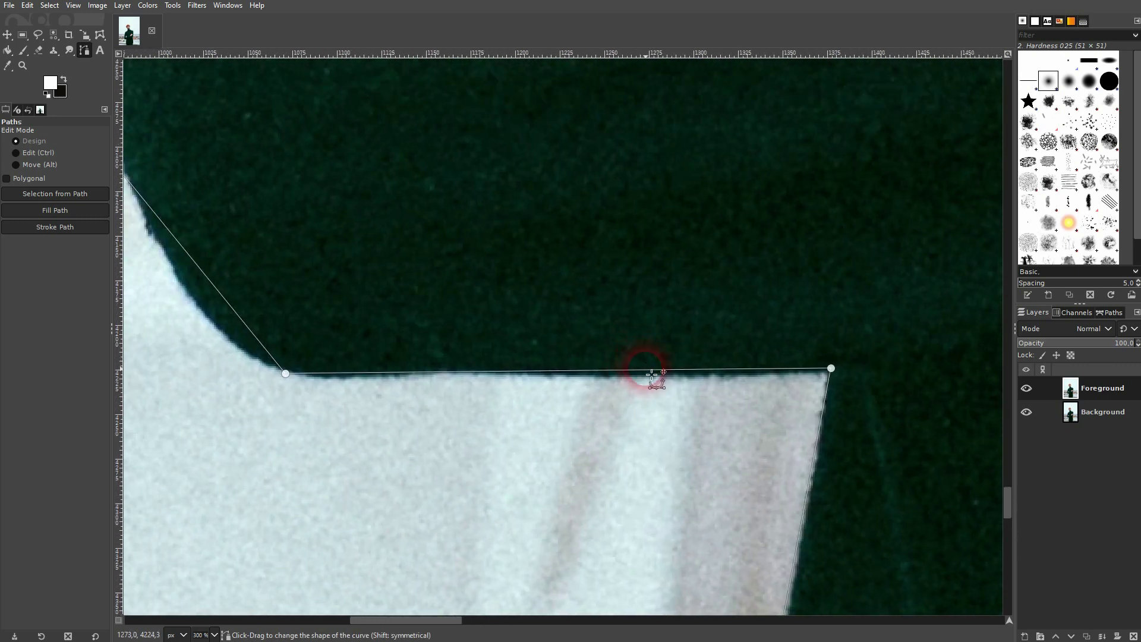
pyautogui.moveTo(652, 376); pyautogui.dragTo(652, 380)
# Curve the path segments and adjust their handles to fit the rounded outline of the left elbow.
pyautogui.scroll(3, 441, 390)
pyautogui.hscroll(-4, 441, 390)
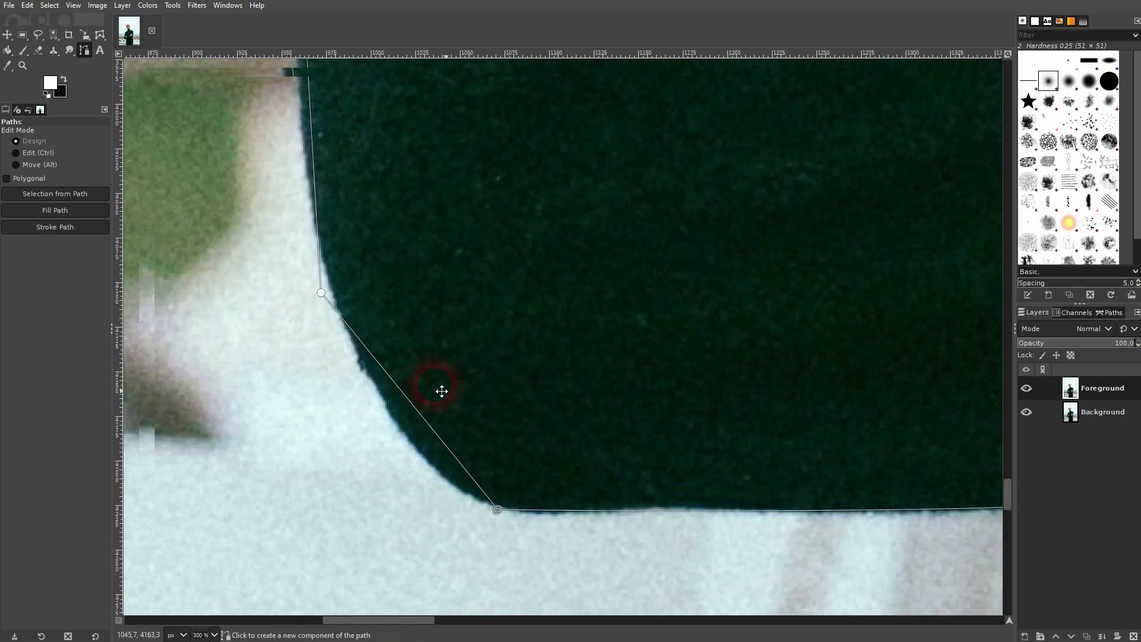
pyautogui.moveTo(469, 448); pyautogui.dragTo(467, 458)
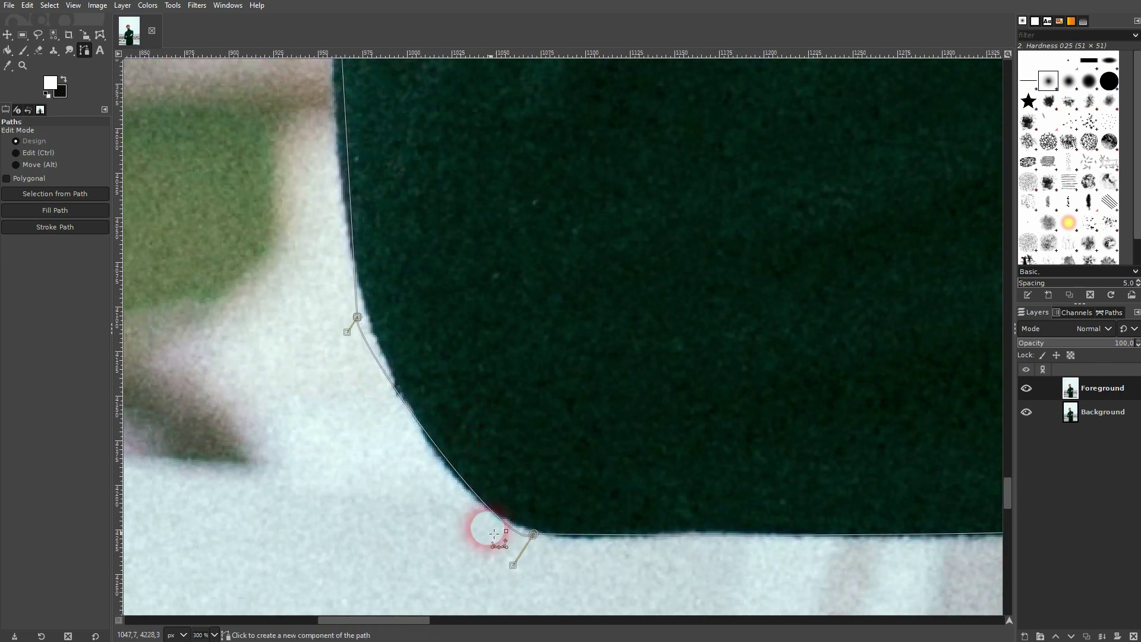
pyautogui.moveTo(513, 565); pyautogui.dragTo(456, 516)
pyautogui.moveTo(347, 333)
pyautogui.mouseDown()
pyautogui.moveTo(377, 358)
pyautogui.moveTo(364, 318)
pyautogui.mouseUp()
pyautogui.moveTo(384, 357); pyautogui.dragTo(376, 365)
pyautogui.scroll(6, 533, 576)
pyautogui.hscroll(-2, 532, 576)
pyautogui.scroll(-4, 422, 430)
pyautogui.hscroll(1, 422, 430)
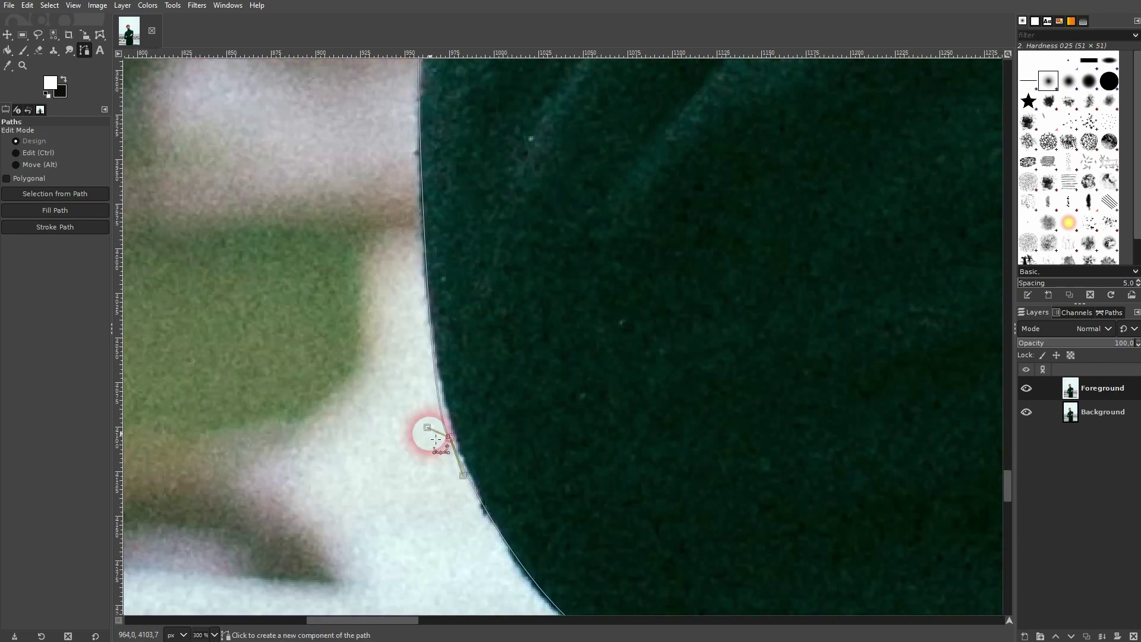
pyautogui.moveTo(432, 434)
pyautogui.mouseDown()
pyautogui.moveTo(429, 395)
pyautogui.moveTo(404, 416)
pyautogui.moveTo(404, 435)
pyautogui.moveTo(434, 448)
pyautogui.mouseUp()
# Bend the path segments along the left upper sleeve onto the fabric edge.
pyautogui.scroll(6, 461, 156)
pyautogui.scroll(17, 504, 519)
pyautogui.hscroll(2, 504, 520)
pyautogui.scroll(8, 601, 323)
pyautogui.moveTo(505, 424); pyautogui.dragTo(511, 428)
pyautogui.moveTo(532, 316)
pyautogui.mouseDown()
pyautogui.moveTo(533, 348)
pyautogui.moveTo(523, 316)
pyautogui.mouseUp()
# Shape the path segments to follow the rounded top of the left shoulder.
pyautogui.scroll(5, 693, 280)
pyautogui.hscroll(3, 694, 280)
pyautogui.moveTo(396, 411); pyautogui.dragTo(423, 390)
pyautogui.moveTo(617, 240); pyautogui.dragTo(591, 259)
# Refine the path along the shoulder slope up to the base of the turtleneck collar.
pyautogui.scroll(3, 675, 298)
pyautogui.hscroll(2, 675, 297)
pyautogui.moveTo(674, 292); pyautogui.dragTo(692, 311)
pyautogui.scroll(5, 586, 469)
pyautogui.hscroll(4, 586, 469)
pyautogui.moveTo(603, 361); pyautogui.dragTo(598, 356)
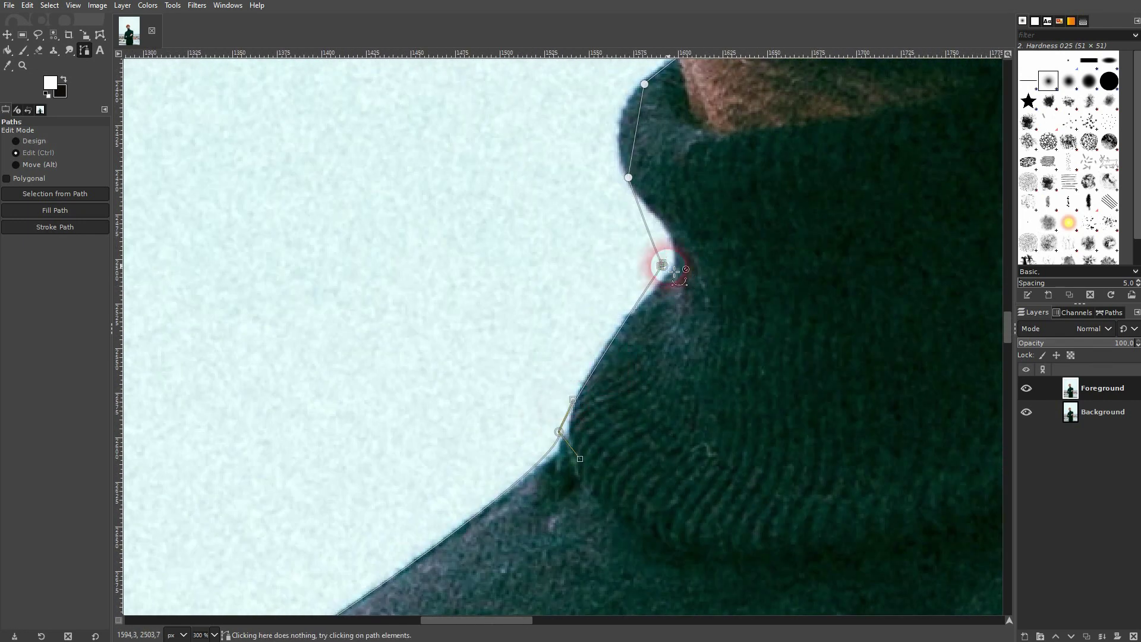
# Curve the path segments around the folds on the left side of the turtleneck collar.
pyautogui.keyDown('ctrl'); pyautogui.scroll(2, 660, 263); pyautogui.keyUp('ctrl')
pyautogui.scroll(2, 672, 250)
pyautogui.moveTo(646, 302); pyautogui.dragTo(668, 298)
pyautogui.moveTo(633, 201); pyautogui.dragTo(600, 237)
pyautogui.moveTo(714, 355); pyautogui.dragTo(704, 305)
# Curve the path segments around the upper fold of the turtleneck collar up to the neck.
pyautogui.scroll(5, 654, 309)
pyautogui.hscroll(2, 654, 309)
pyautogui.moveTo(504, 419); pyautogui.dragTo(477, 399)
pyautogui.moveTo(452, 473); pyautogui.dragTo(452, 454)
pyautogui.scroll(5, 523, 333)
pyautogui.moveTo(488, 305); pyautogui.dragTo(569, 351)
# Adjust the path where the collar meets the skin and fit it along the left neck edge.
pyautogui.scroll(4, 636, 377)
pyautogui.scroll(-3, 548, 394)
pyautogui.moveTo(559, 240); pyautogui.dragTo(539, 283)
pyautogui.scroll(-4, 649, 430)
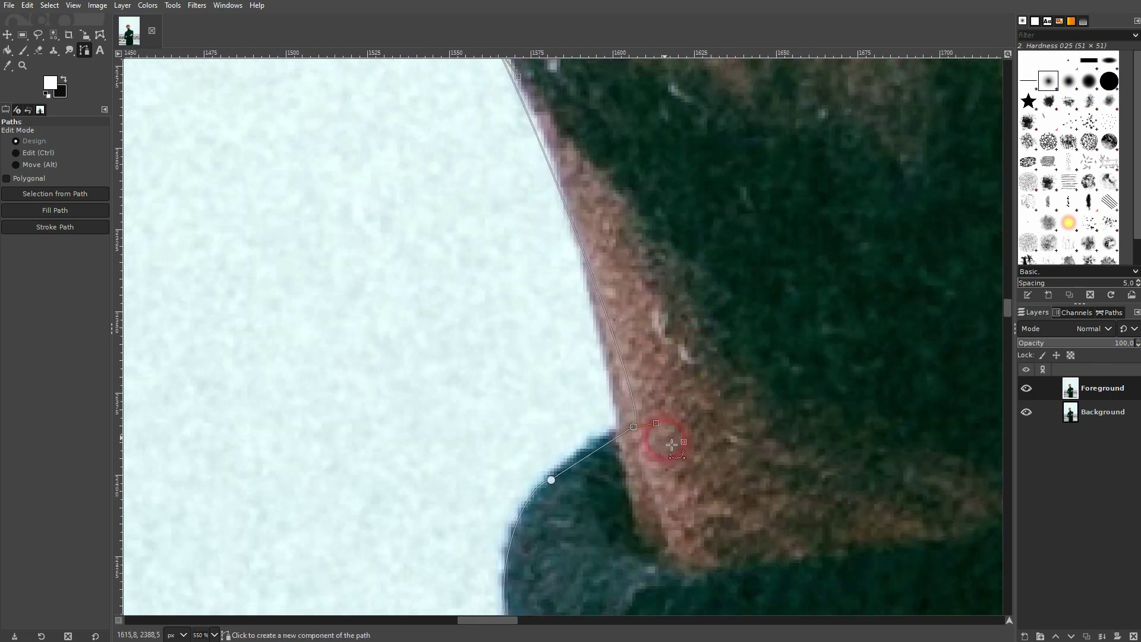
pyautogui.click(613, 429)
pyautogui.moveTo(647, 432); pyautogui.dragTo(597, 268)
# Refine the path segments from the neck up along the left side of the face.
pyautogui.scroll(7, 494, 179)
pyautogui.scroll(4, 642, 518)
pyautogui.moveTo(565, 473); pyautogui.dragTo(523, 462)
pyautogui.scroll(3, 387, 323)
pyautogui.hscroll(-3, 387, 324)
pyautogui.moveTo(638, 523); pyautogui.dragTo(654, 480)
pyautogui.moveTo(601, 487); pyautogui.dragTo(546, 498)
pyautogui.moveTo(388, 404); pyautogui.dragTo(442, 420)
# Fit the path around the left side of the head up to the lower edge of the beanie.
pyautogui.scroll(2, 434, 278)
pyautogui.hscroll(-2, 435, 278)
pyautogui.moveTo(410, 319); pyautogui.dragTo(393, 317)
pyautogui.moveTo(421, 423); pyautogui.dragTo(420, 403)
pyautogui.moveTo(347, 181); pyautogui.dragTo(358, 250)
pyautogui.scroll(5, 416, 321)
pyautogui.hscroll(-3, 417, 321)
pyautogui.moveTo(479, 356); pyautogui.dragTo(469, 355)
# Bend the path segments along the curved left side of the red beanie.
pyautogui.scroll(20, 377, 238)
pyautogui.hscroll(4, 377, 238)
pyautogui.moveTo(272, 486); pyautogui.dragTo(289, 439)
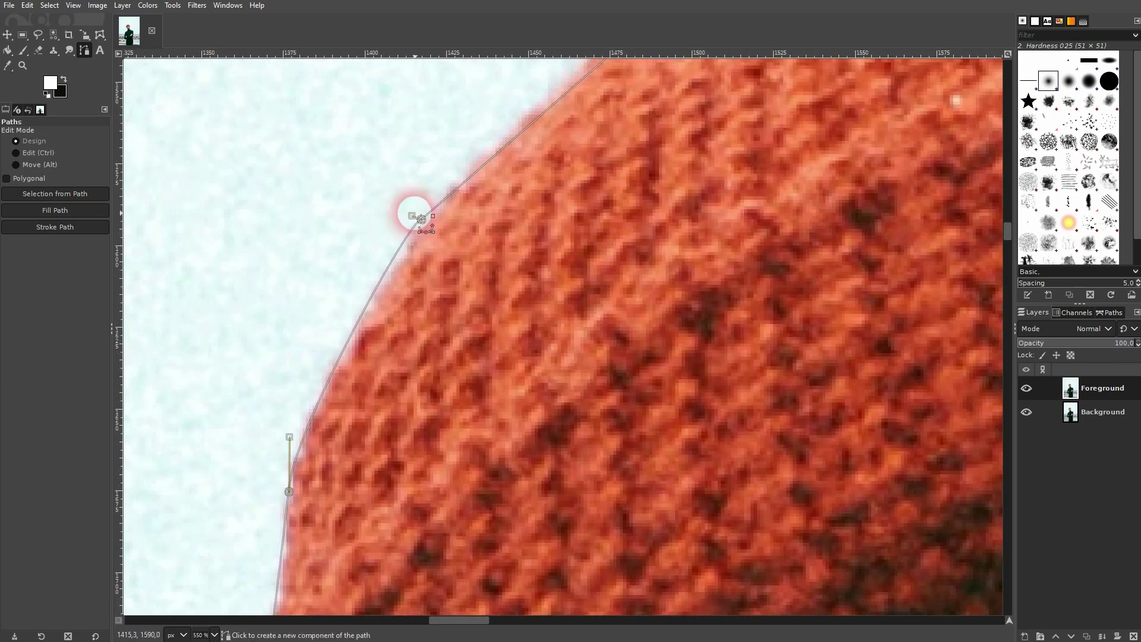
pyautogui.moveTo(412, 216); pyautogui.dragTo(391, 244)
pyautogui.scroll(4, 416, 321)
pyautogui.hscroll(3, 416, 321)
pyautogui.moveTo(278, 361); pyautogui.dragTo(272, 351)
# Shape the path segments across the top of the beanie so they follow the knit edge.
pyautogui.scroll(4, 459, 196)
pyautogui.hscroll(4, 459, 196)
pyautogui.moveTo(529, 259); pyautogui.dragTo(536, 268)
pyautogui.moveTo(795, 307); pyautogui.dragTo(459, 306)
pyautogui.moveTo(539, 269); pyautogui.dragTo(536, 248)
pyautogui.moveTo(344, 197); pyautogui.dragTo(420, 204)
pyautogui.moveTo(653, 260); pyautogui.dragTo(583, 255)
pyautogui.moveTo(638, 431); pyautogui.dragTo(422, 366)
# Fit the path around the dark tag and down the beanie's right side to the temple.
pyautogui.hscroll(9, 427, 372)
pyautogui.scroll(-4, 464, 383)
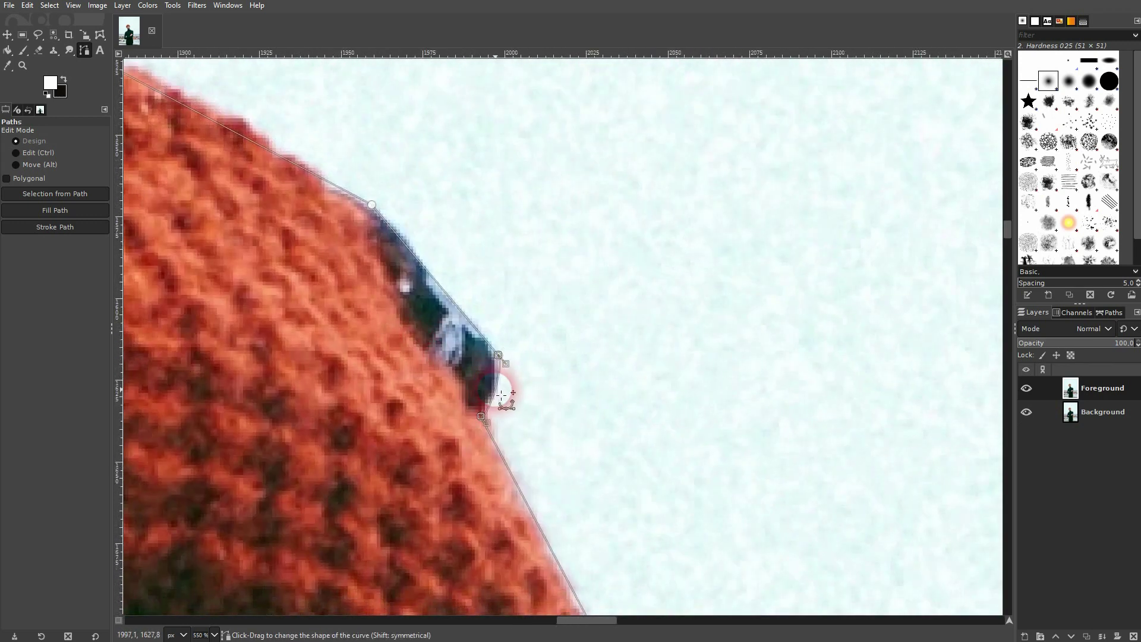
pyautogui.scroll(-15, 499, 375)
pyautogui.hscroll(3, 499, 374)
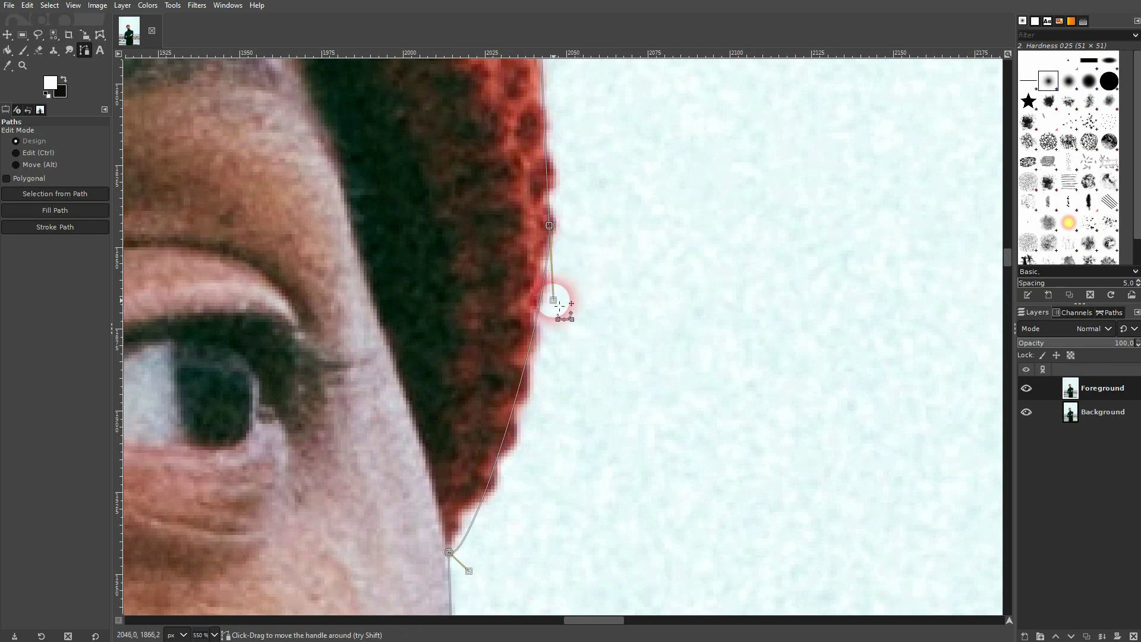
pyautogui.scroll(-20, 505, 486)
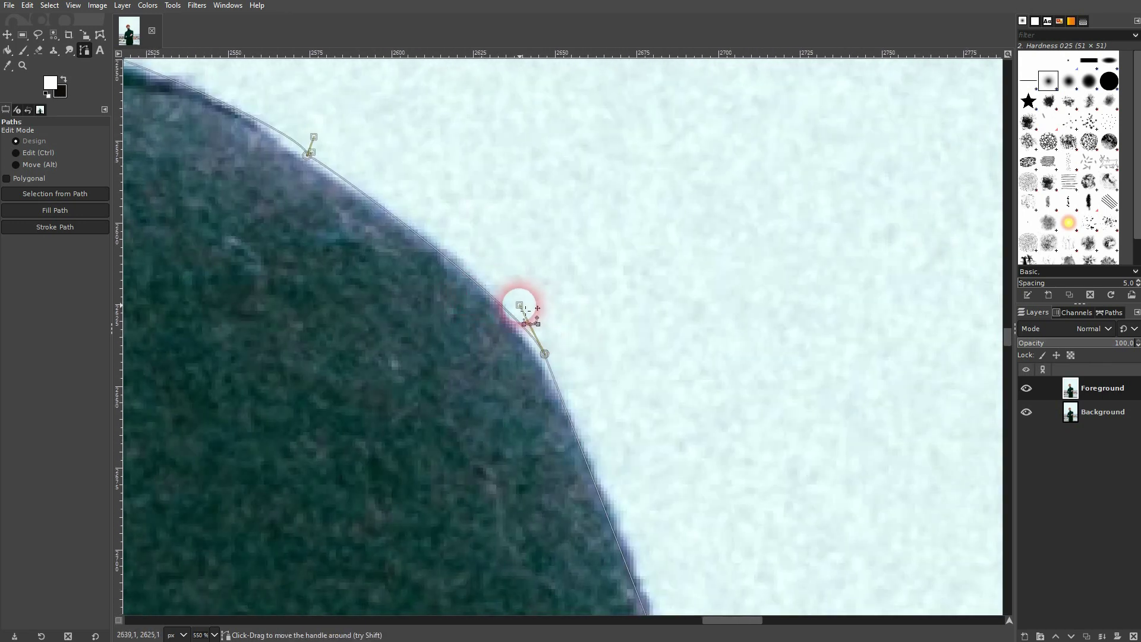
# Curve the path around the right shoulder and along the upper right sleeve.
pyautogui.scroll(-5, 519, 306)
pyautogui.scroll(3, 457, 412)
pyautogui.hscroll(-1, 457, 412)
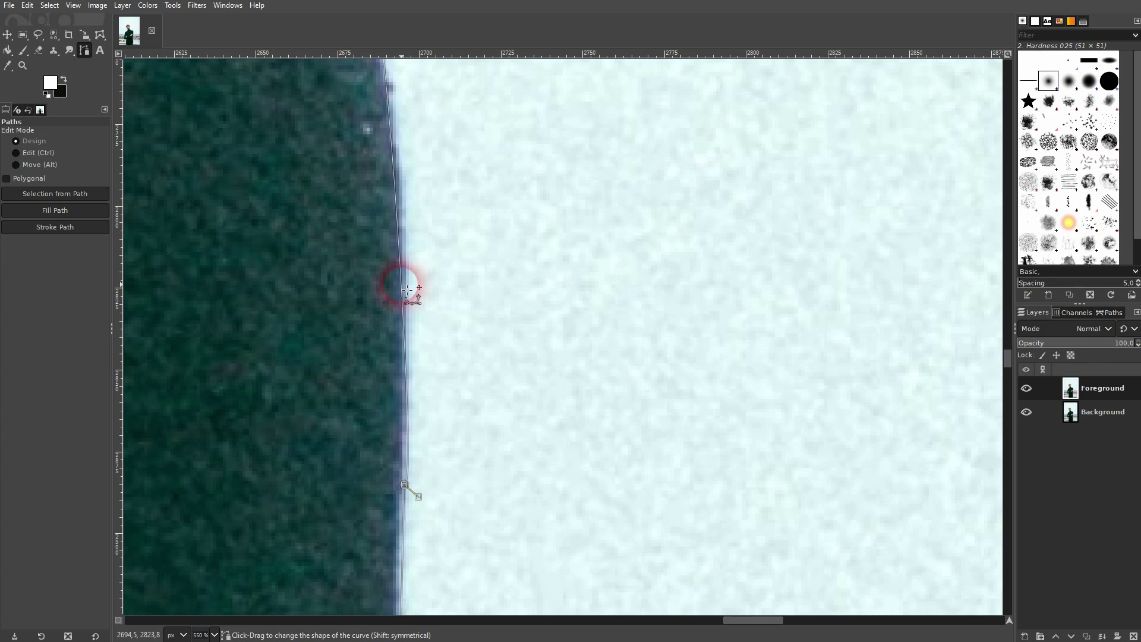
pyautogui.scroll(-7, 463, 255)
pyautogui.moveTo(400, 587); pyautogui.dragTo(399, 585)
# Align the path with the sweater's right edge along the lower sleeve and torso.
pyautogui.scroll(-7, 437, 387)
pyautogui.scroll(-5, 437, 387)
pyautogui.moveTo(401, 294); pyautogui.dragTo(398, 295)
pyautogui.scroll(-12, 464, 460)
pyautogui.hscroll(-2, 464, 460)
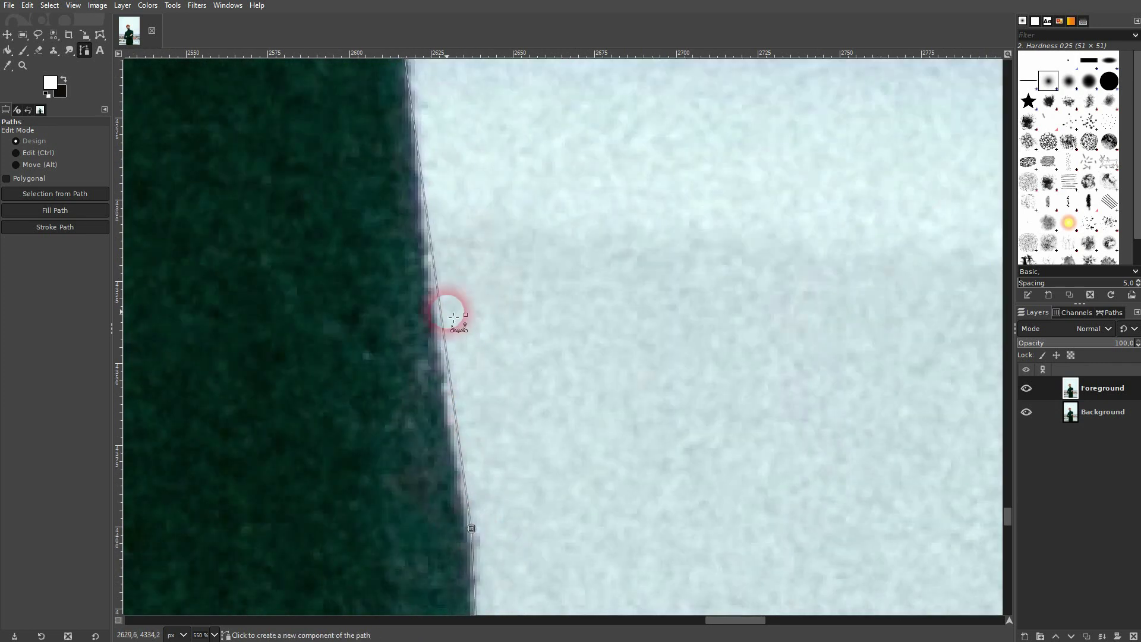
# Refine the path along the lower right torso and the indentation above the sweater's hem.
pyautogui.scroll(-6, 447, 318)
pyautogui.hscroll(1, 448, 294)
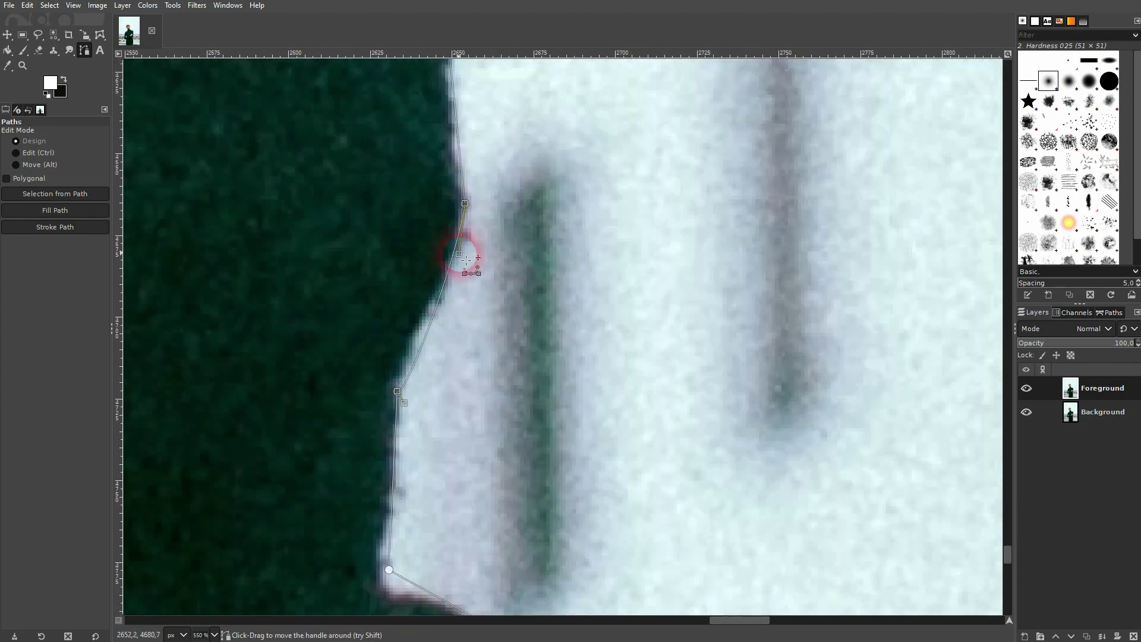
pyautogui.scroll(-1, 426, 337)
pyautogui.scroll(-1, 349, 369)
pyautogui.hscroll(1, 400, 255)
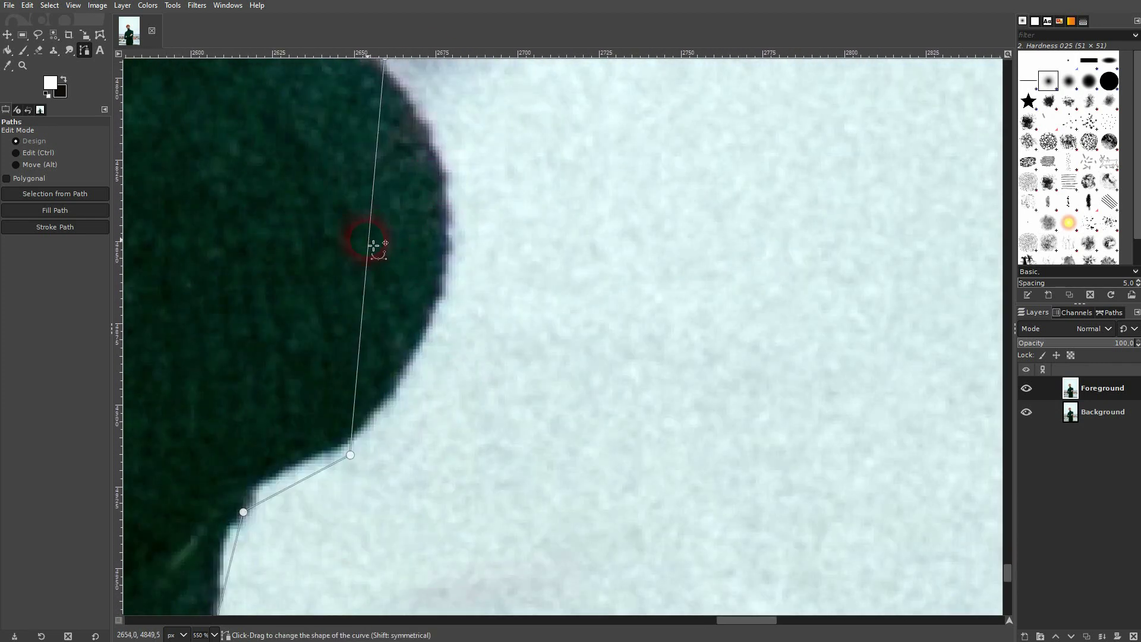
# Bend the path outward around the rounded bulge at the sweater's right hem.
pyautogui.moveTo(515, 291); pyautogui.dragTo(551, 405)
pyautogui.scroll(-1, 472, 487)
pyautogui.hscroll(1, 472, 487)
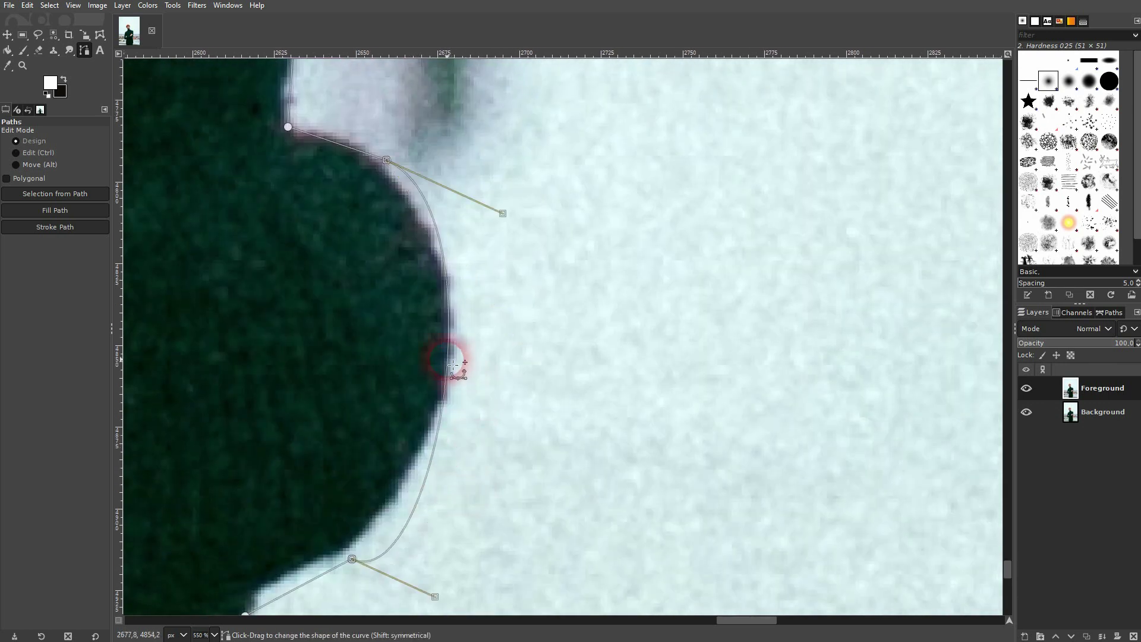
pyautogui.moveTo(453, 364); pyautogui.dragTo(433, 238)
pyautogui.moveTo(369, 189); pyautogui.dragTo(387, 159)
pyautogui.moveTo(304, 104); pyautogui.dragTo(326, 118)
pyautogui.moveTo(461, 180); pyautogui.dragTo(415, 166)
pyautogui.moveTo(495, 271); pyautogui.dragTo(458, 256)
# Fit the path around the notch below the hem and down the right trouser edge.
pyautogui.scroll(-4, 473, 536)
pyautogui.moveTo(467, 406)
pyautogui.mouseDown()
pyautogui.moveTo(426, 322)
pyautogui.moveTo(467, 407)
pyautogui.mouseUp()
pyautogui.moveTo(467, 407); pyautogui.dragTo(528, 398)
pyautogui.scroll(3, 417, 318)
pyautogui.moveTo(416, 534); pyautogui.dragTo(469, 334)
pyautogui.moveTo(520, 300); pyautogui.dragTo(504, 315)
pyautogui.moveTo(418, 361); pyautogui.dragTo(451, 349)
pyautogui.moveTo(417, 433); pyautogui.dragTo(409, 420)
pyautogui.scroll(-10, 510, 257)
pyautogui.hscroll(-2, 510, 257)
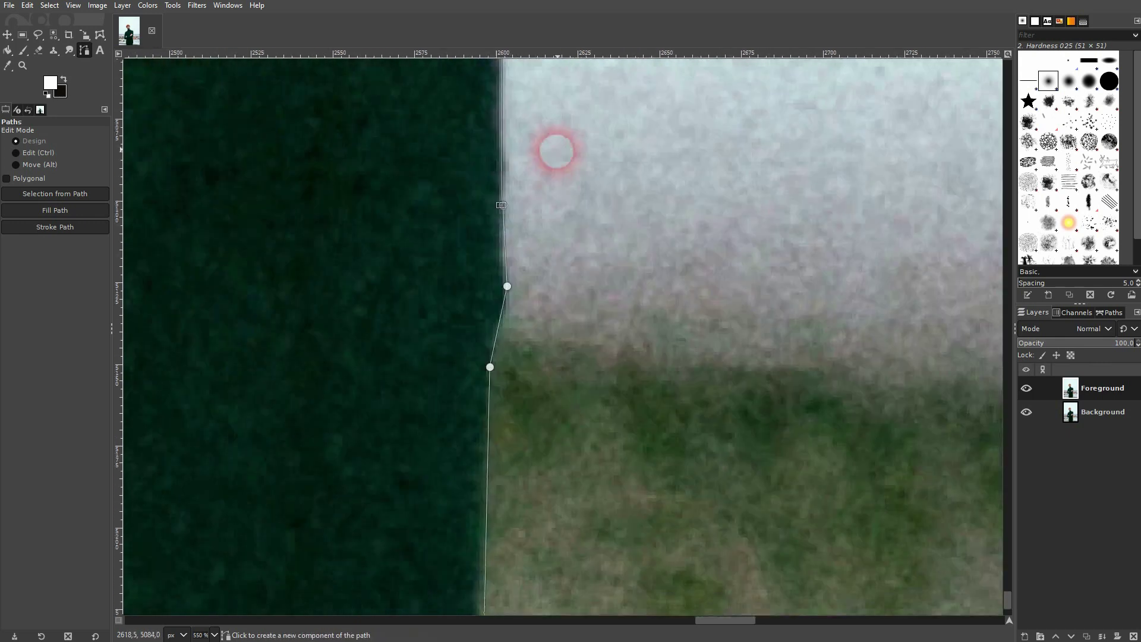
pyautogui.scroll(-5, 566, 167)
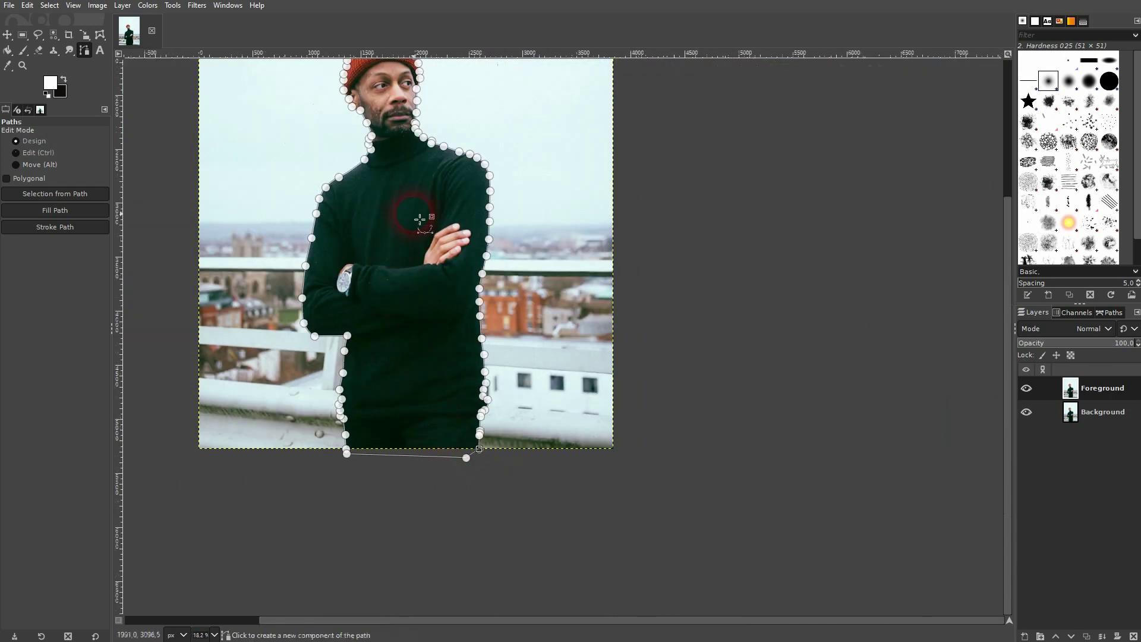
# Convert the finished path around the man into a selection.
pyautogui.moveTo(425, 205); pyautogui.dragTo(510, 347)
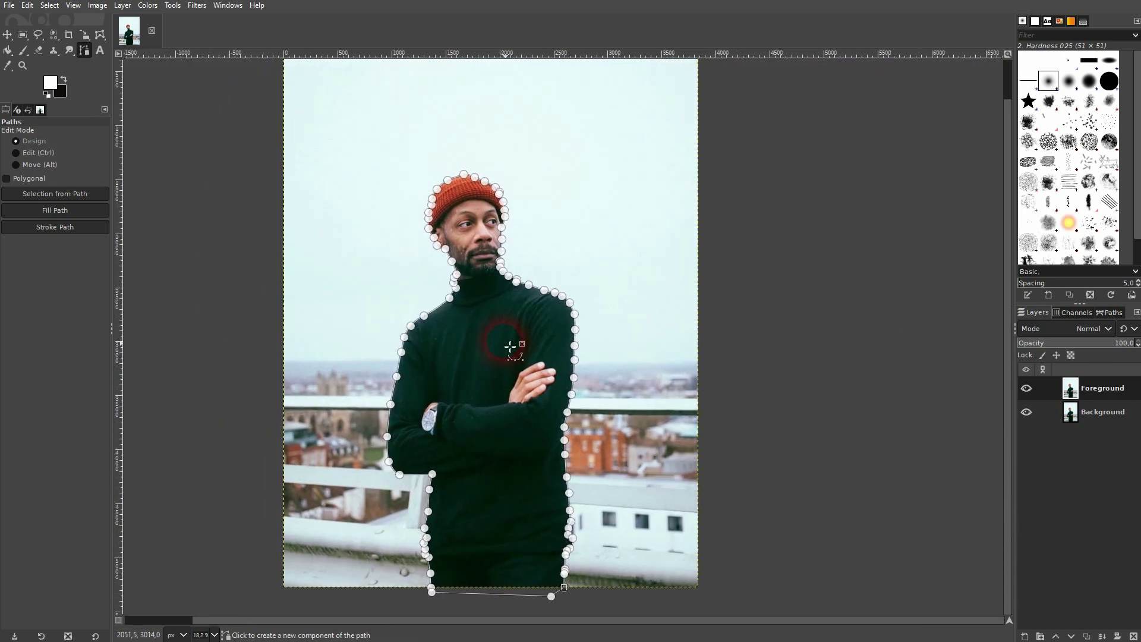
pyautogui.rightClick(490, 293)
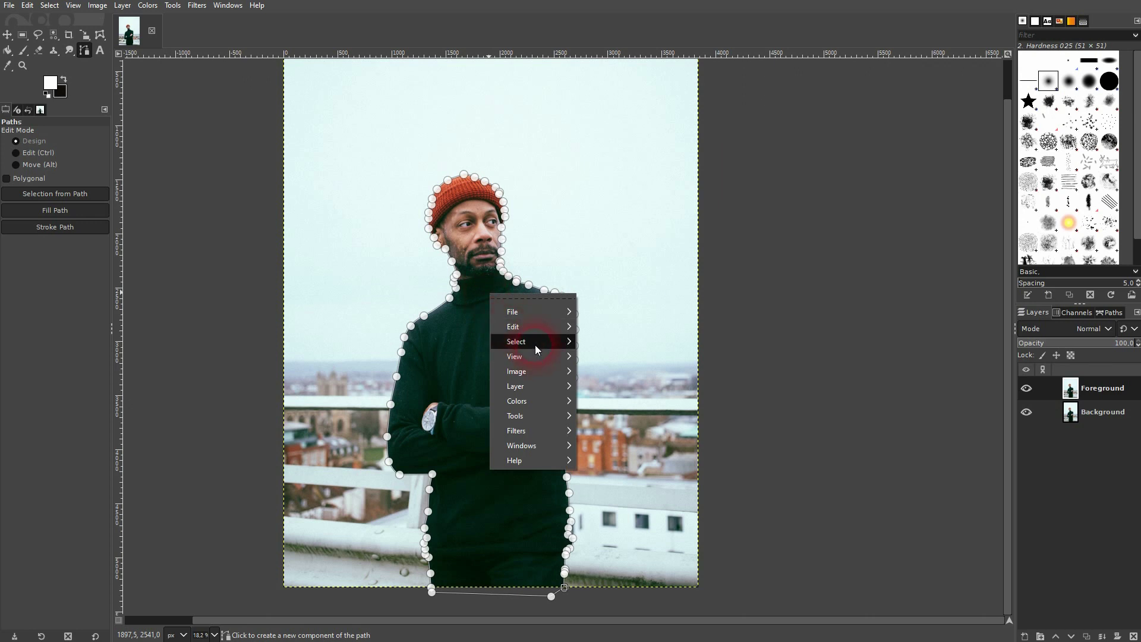
pyautogui.moveTo(535, 349)
pyautogui.click(623, 426)
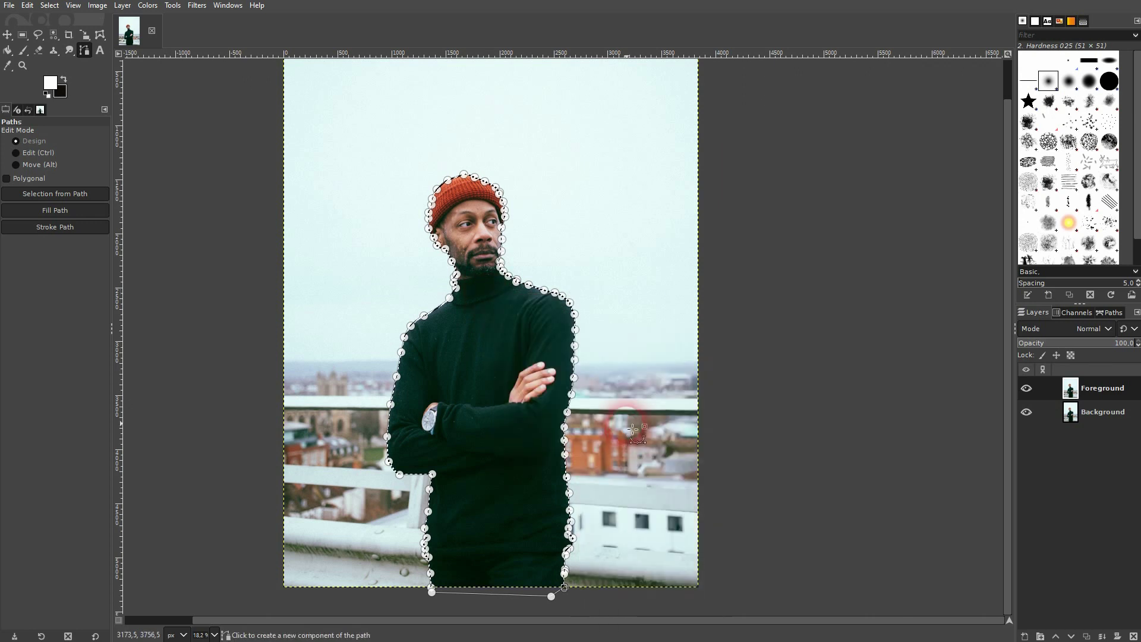
# Add a layer mask to the Foreground layer initialized to Selection, and switch to the Move tool.
pyautogui.rightClick(1103, 390)
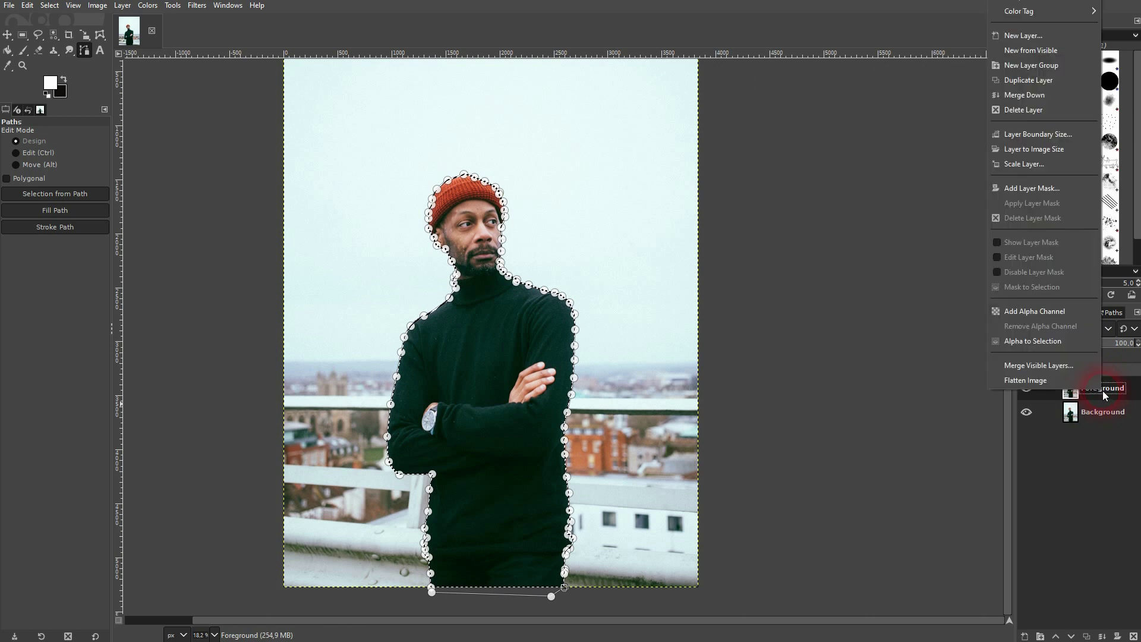
pyautogui.click(1044, 186)
pyautogui.moveTo(1031, 98); pyautogui.dragTo(772, 149)
pyautogui.click(742, 250)
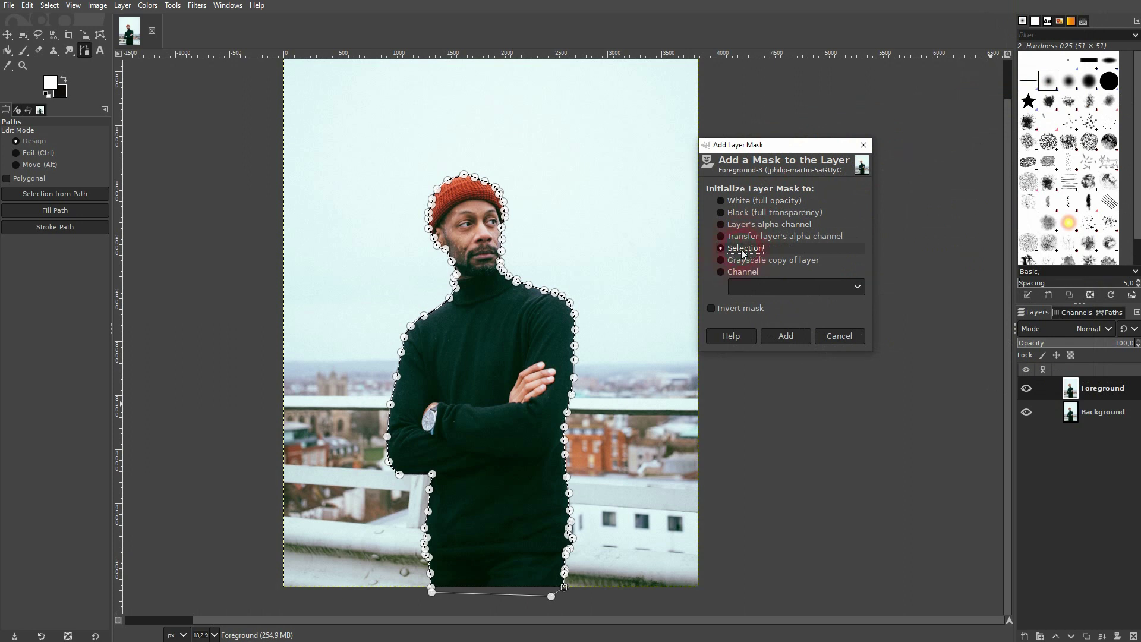
pyautogui.click(786, 336)
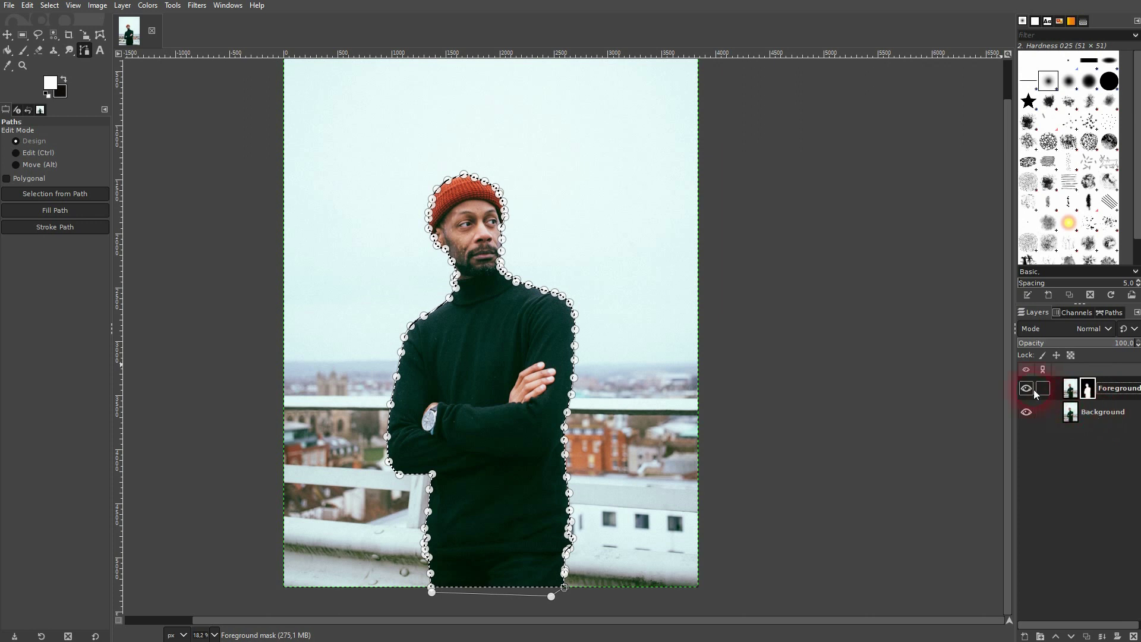
pyautogui.click(8, 34)
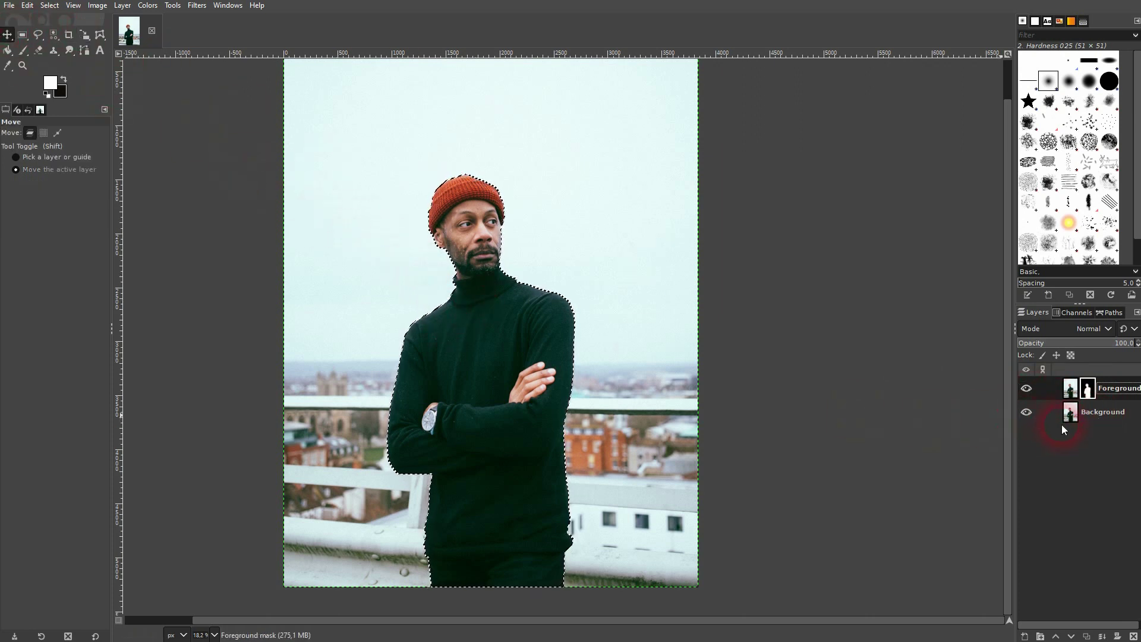
pyautogui.click(1100, 412)
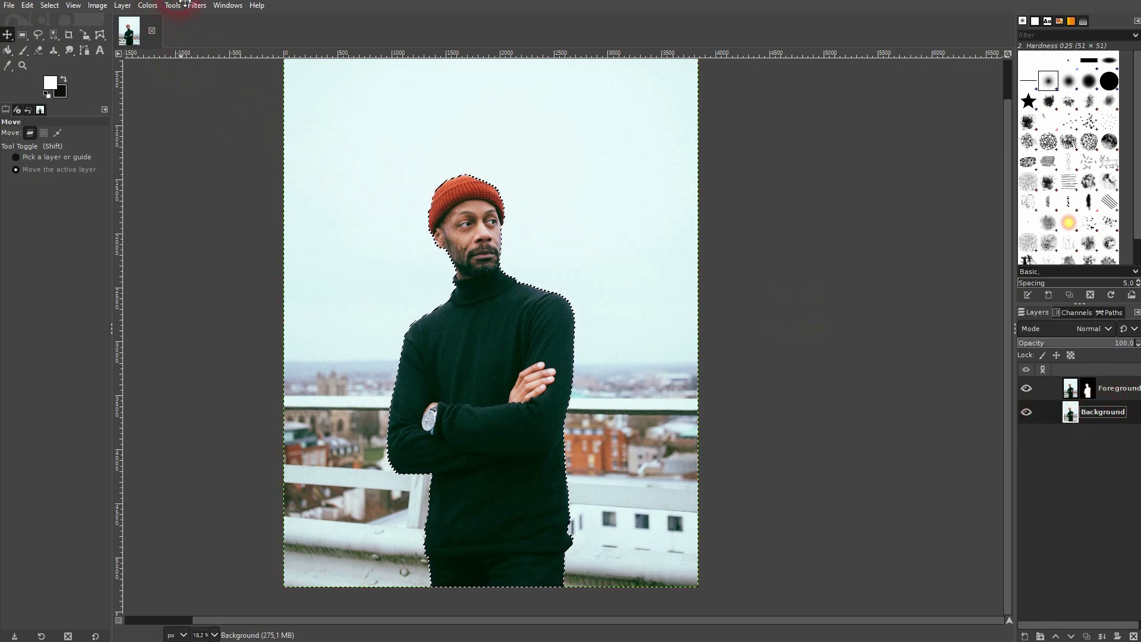
pyautogui.click(202, 13)
pyautogui.moveTo(249, 74)
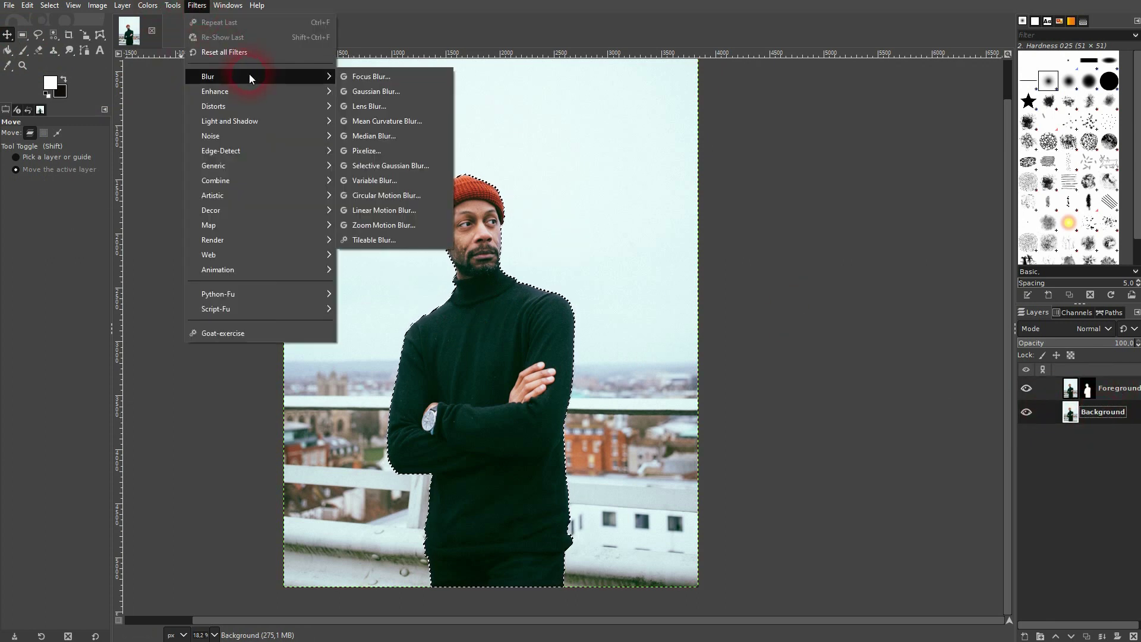
pyautogui.click(361, 91)
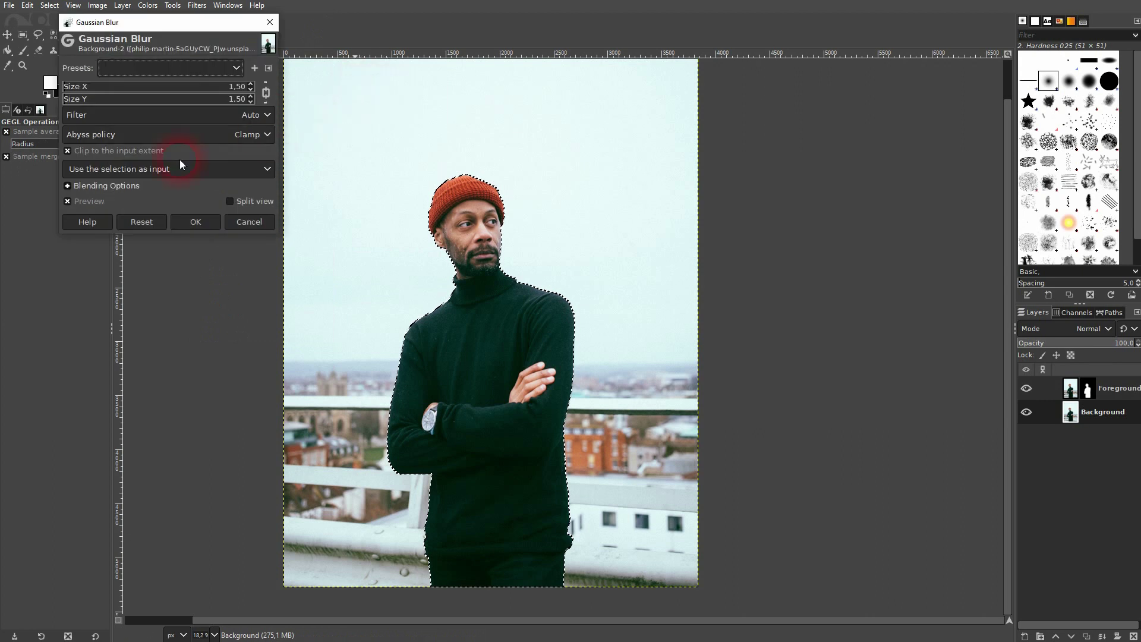
pyautogui.click(166, 86)
pyautogui.moveTo(171, 90)
pyautogui.mouseDown()
pyautogui.moveTo(220, 90)
pyautogui.moveTo(180, 95)
pyautogui.mouseUp()
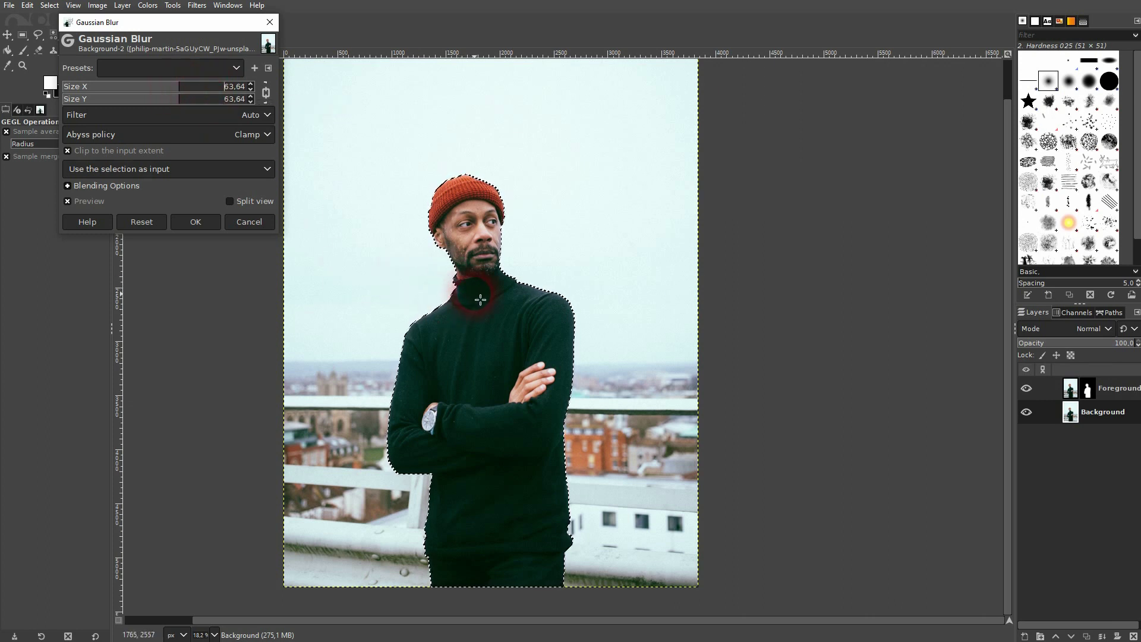
pyautogui.click(270, 24)
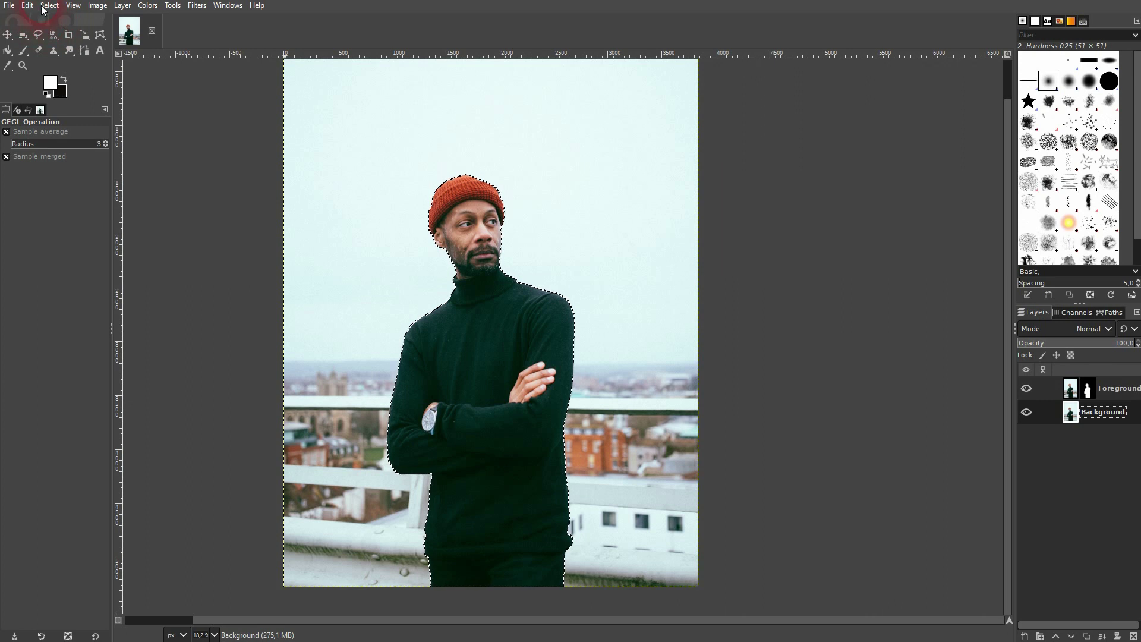
# Clear the selection around the man and make the Background layer active.
pyautogui.click(49, 5)
pyautogui.click(58, 36)
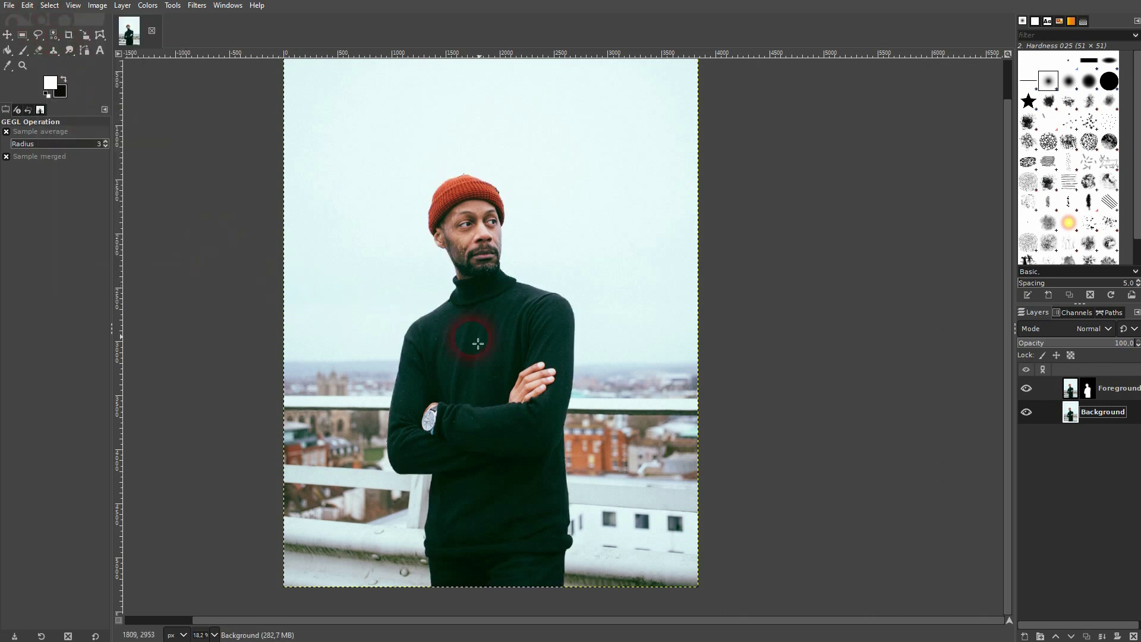
pyautogui.click(1087, 414)
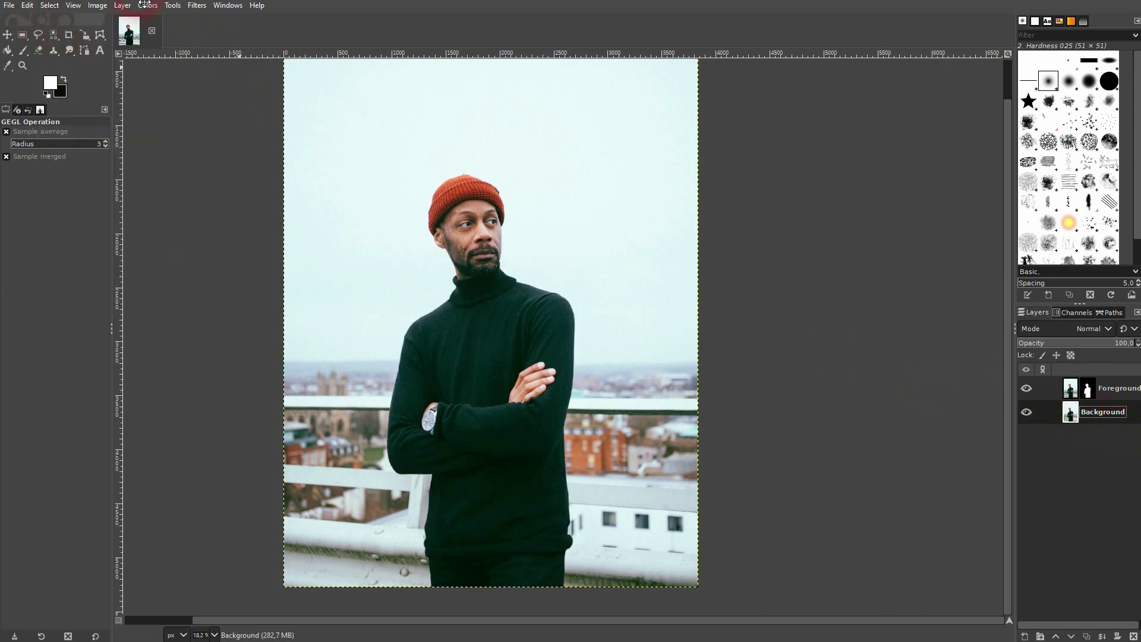
# Apply a Gaussian Blur to the Background layer with Size X and Size Y set to 58.49.
pyautogui.click(194, 7)
pyautogui.click(213, 37)
pyautogui.moveTo(171, 87); pyautogui.dragTo(227, 81)
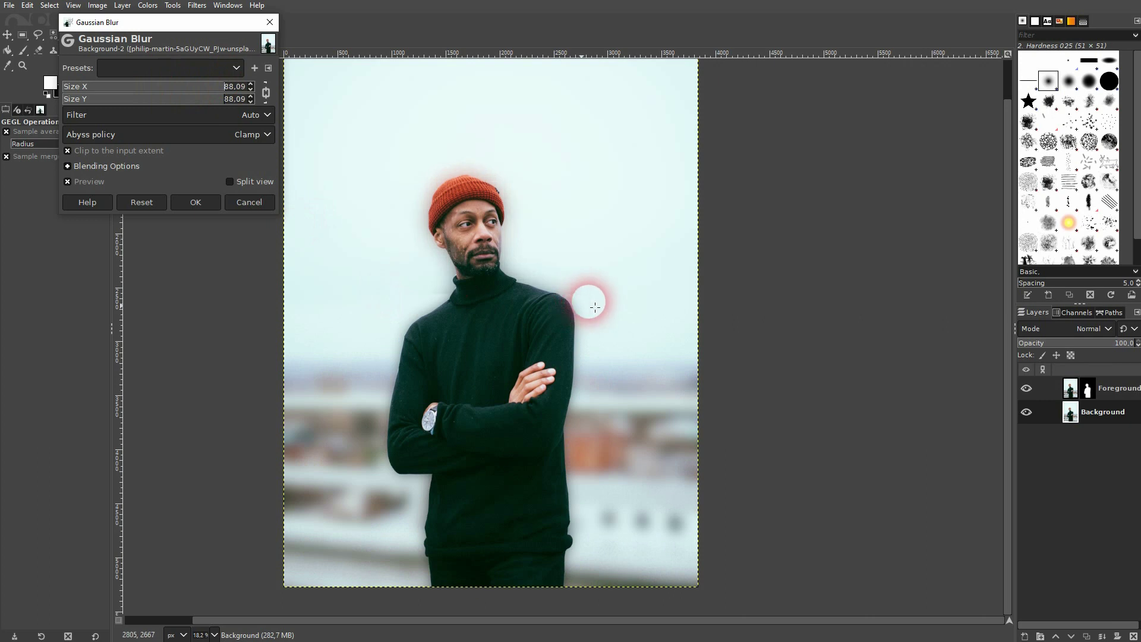
pyautogui.click(139, 87)
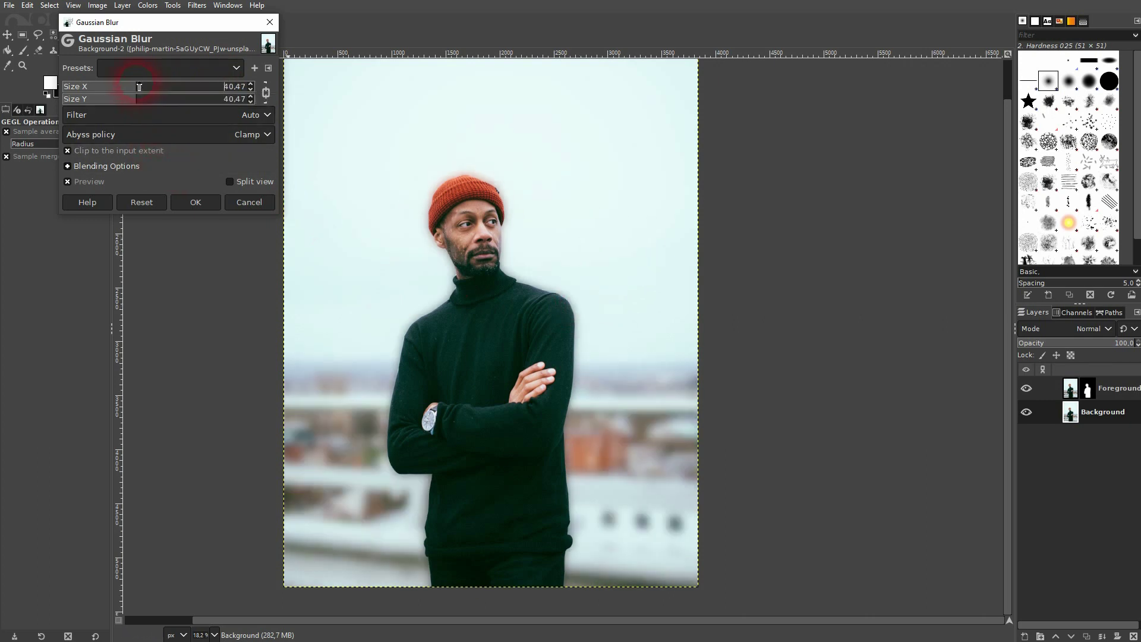
pyautogui.moveTo(139, 87); pyautogui.dragTo(172, 95)
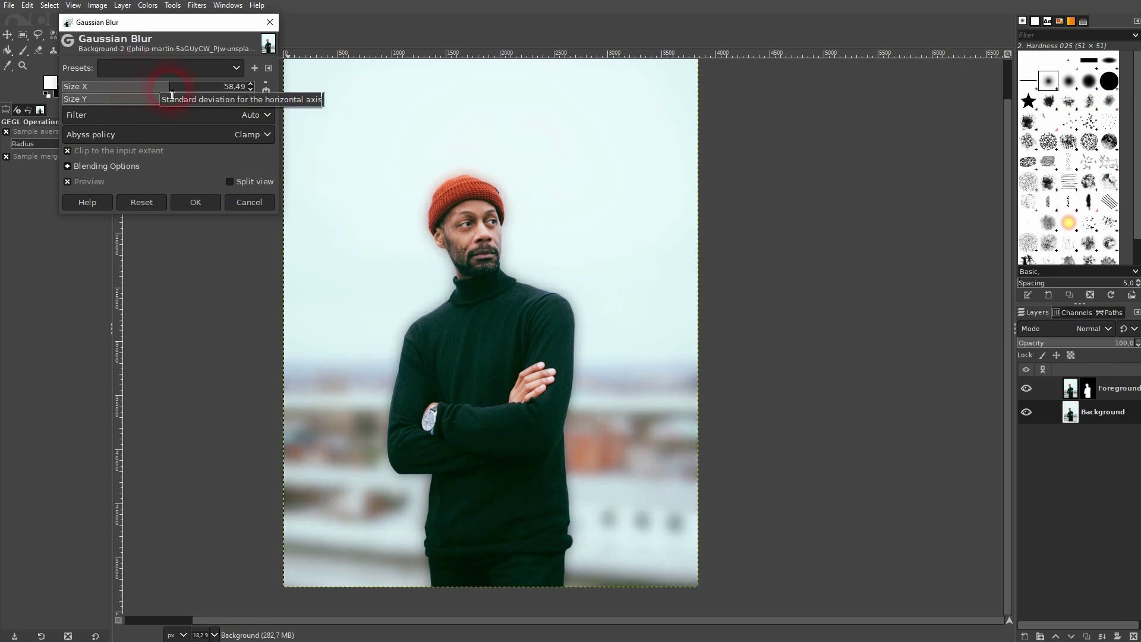
pyautogui.click(188, 203)
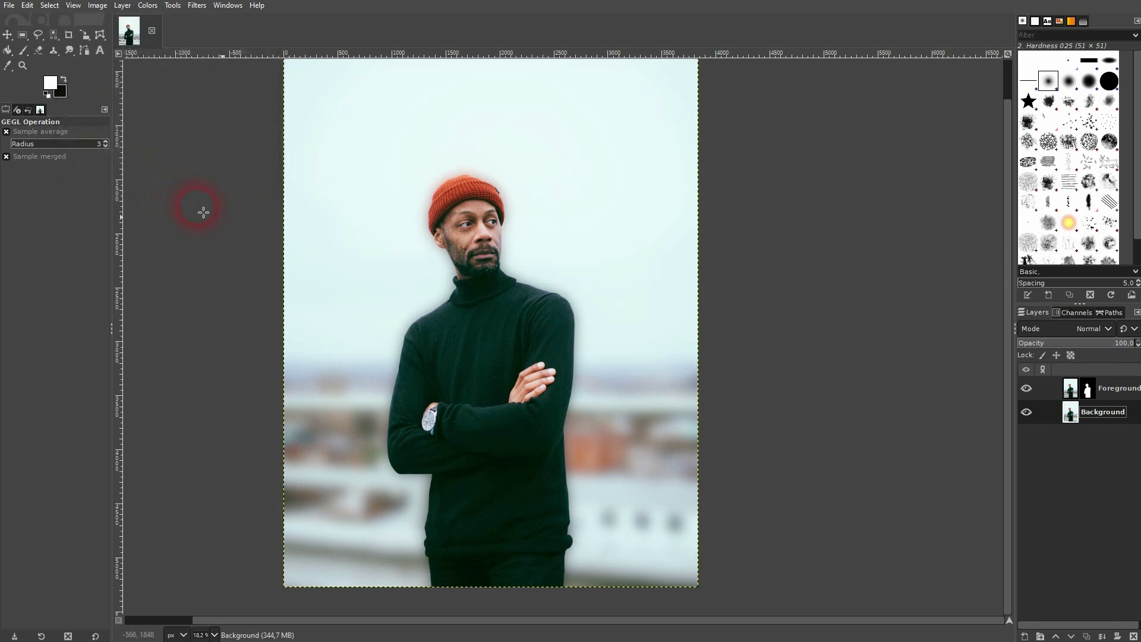
# Toggle the visibility of the Foreground and Background layers to inspect the cutout and the blurred backdrop.
pyautogui.click(1029, 387)
pyautogui.click(1099, 422)
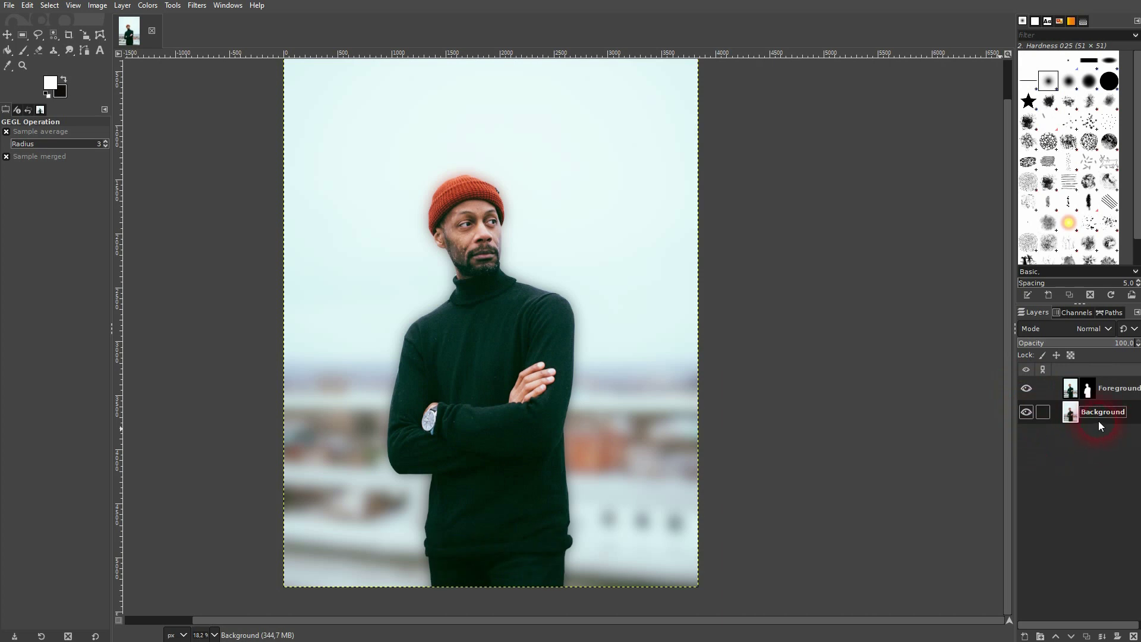
pyautogui.click(1029, 418)
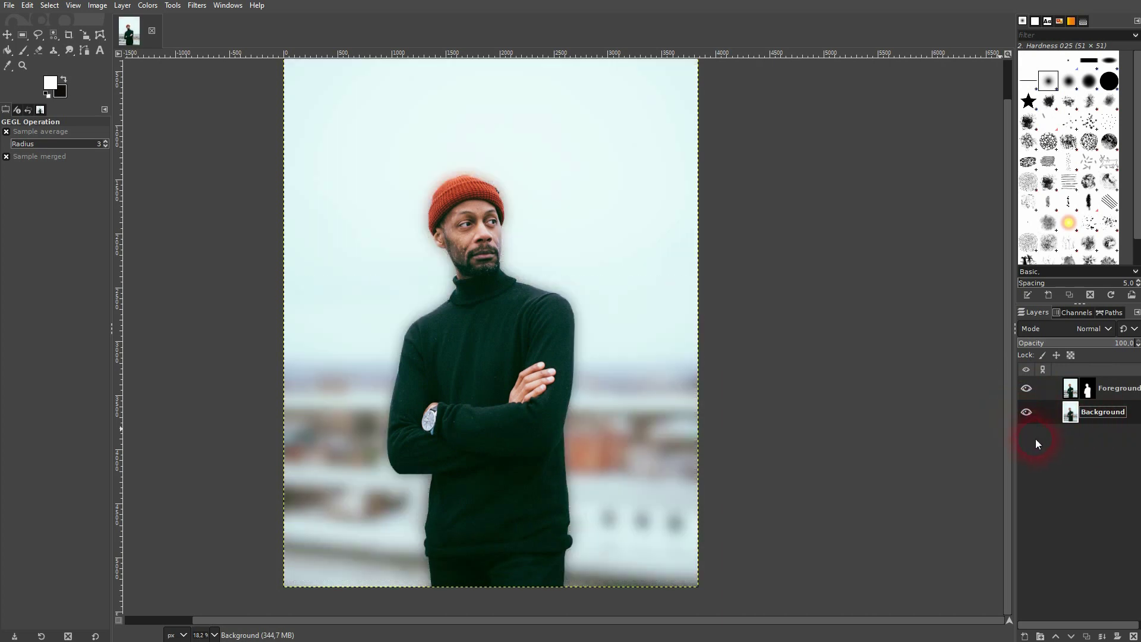